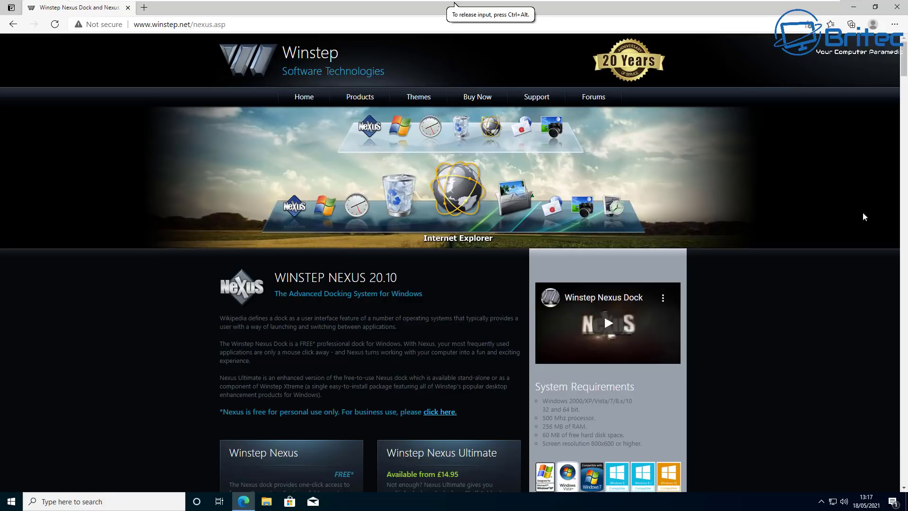
# - Download the free Winstep Nexus edition from the Nexus product page
pyautogui.scroll(-3, 905, 70)
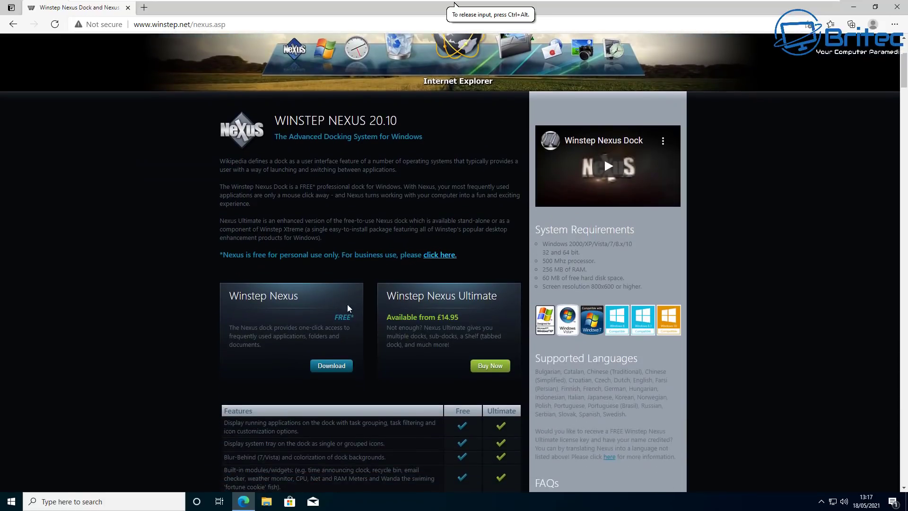
pyautogui.click(333, 368)
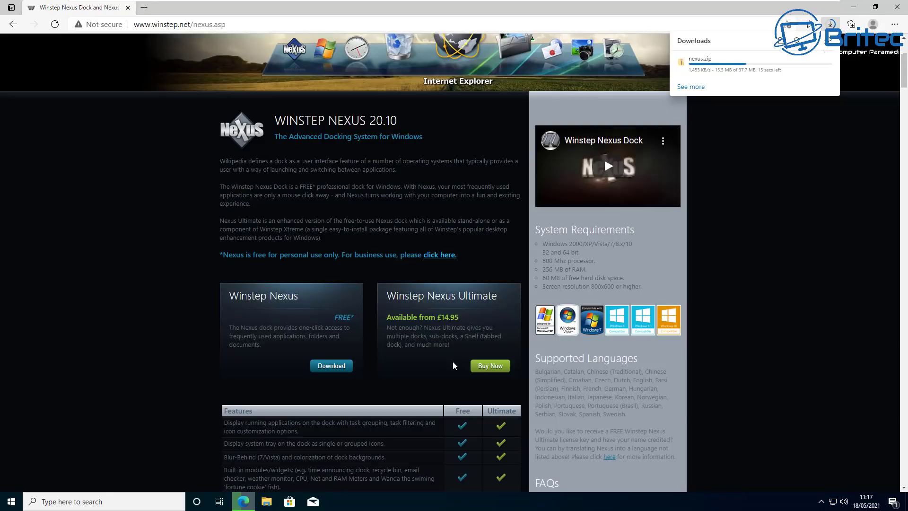
pyautogui.scroll(3, 453, 365)
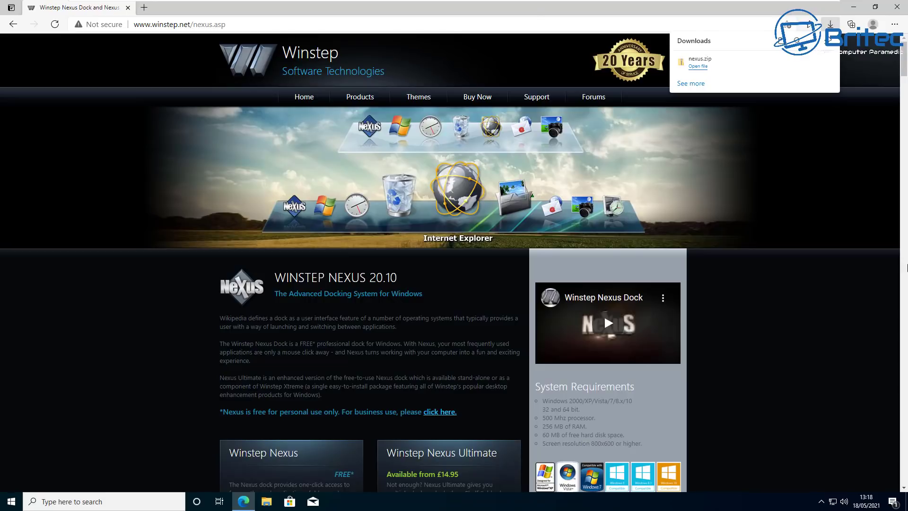
# - Open the download's folder, move the nexus archive to the middle of the desktop, and clear away the open windows
pyautogui.click(781, 41)
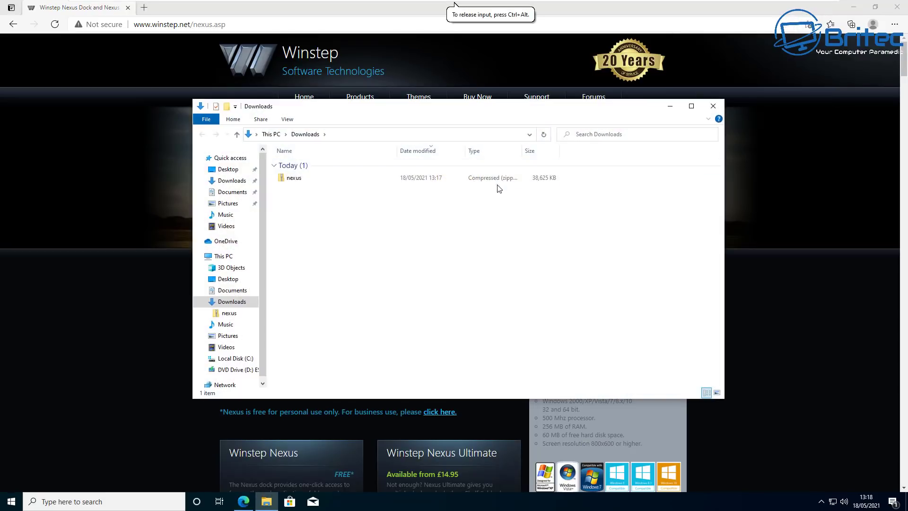
pyautogui.click(853, 7)
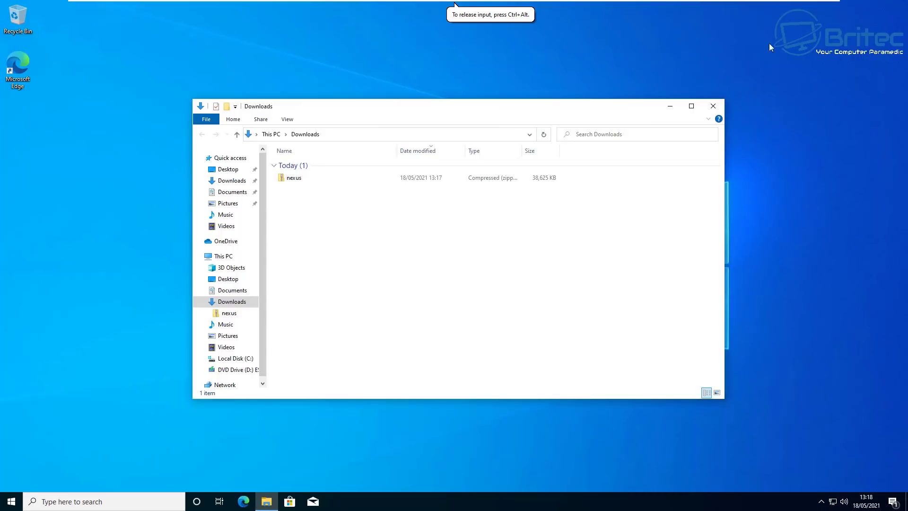
pyautogui.moveTo(288, 179); pyautogui.dragTo(412, 72)
pyautogui.click(713, 106)
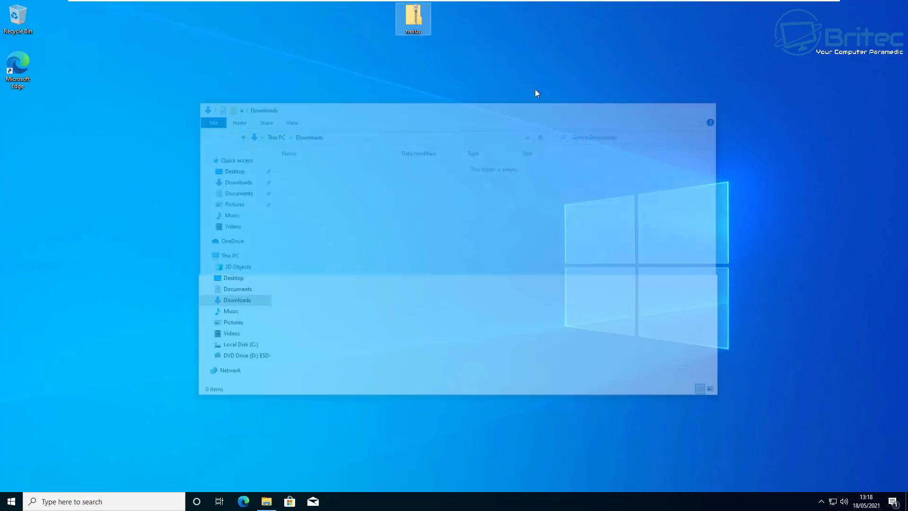
pyautogui.moveTo(413, 18); pyautogui.dragTo(412, 208)
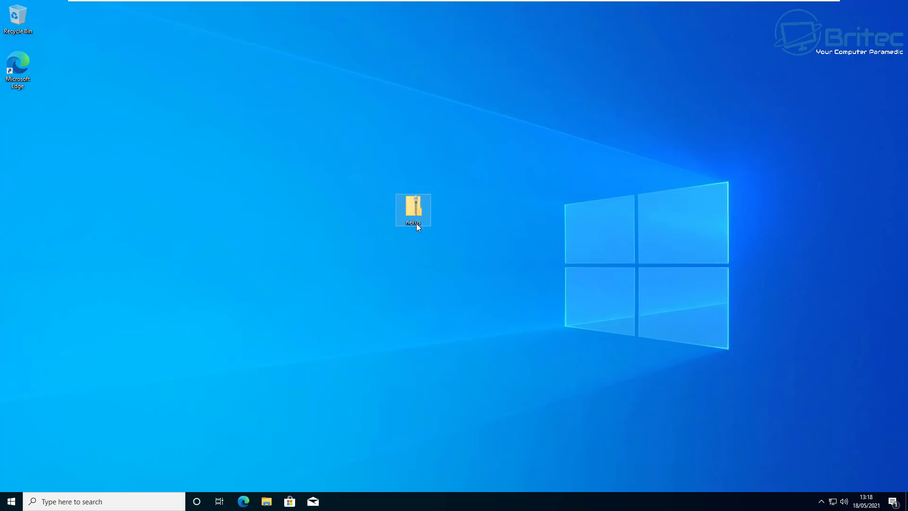
# - Extract the nexus archive into a nexus folder on the desktop
pyautogui.rightClick(413, 209)
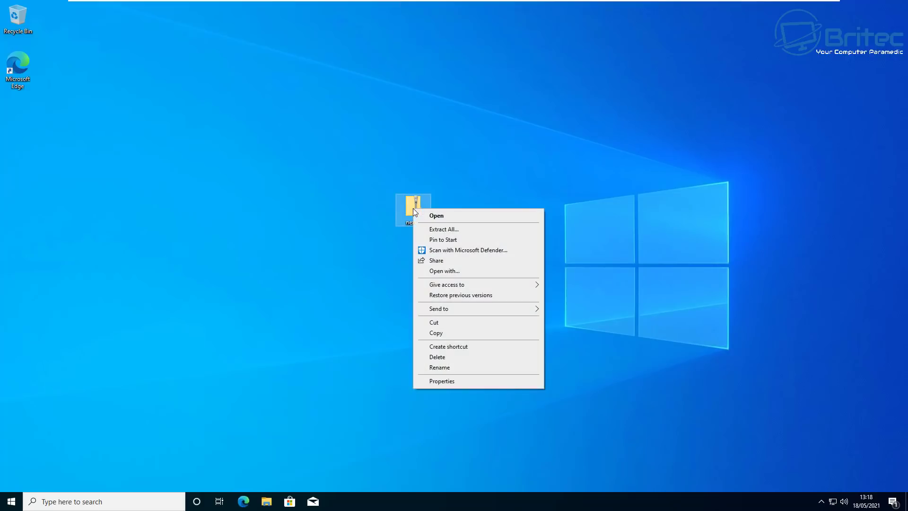
pyautogui.click(444, 229)
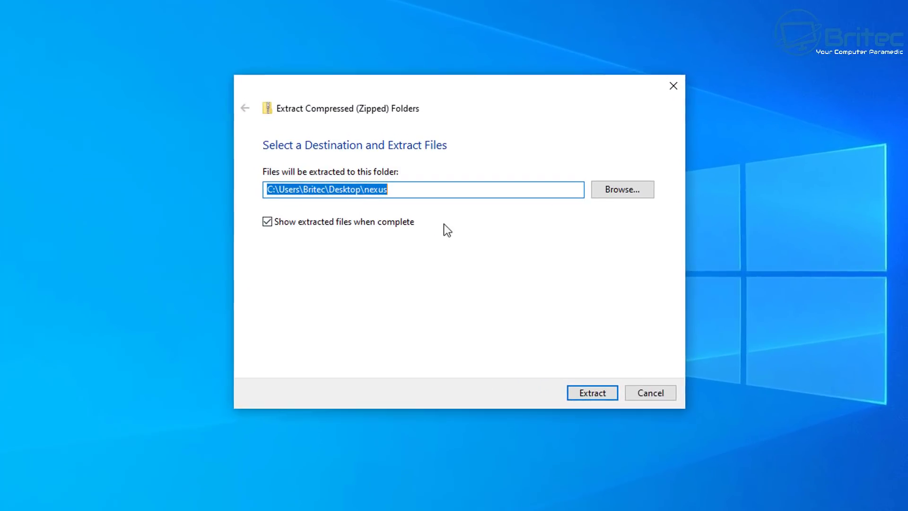
pyautogui.click(569, 367)
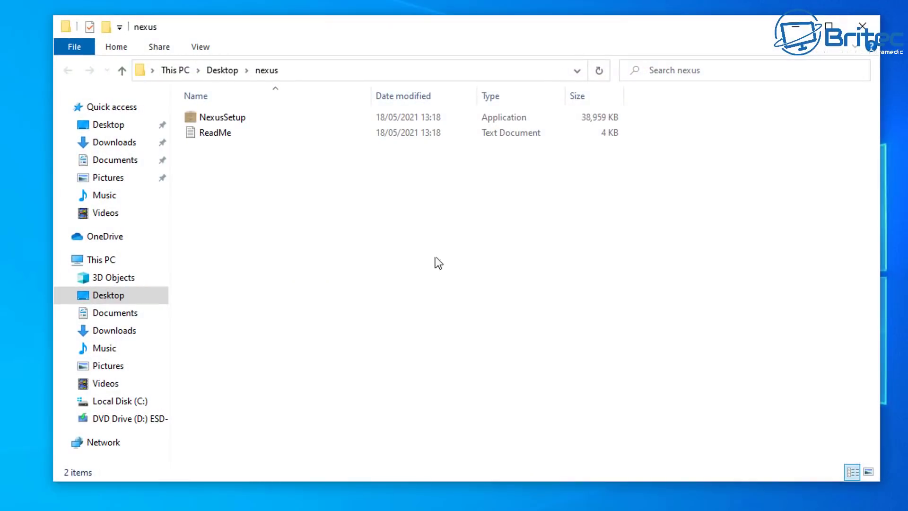
# - Run NexusSetup, allow it to make changes to the device, and use English as the setup language
pyautogui.doubleClick(242, 123)
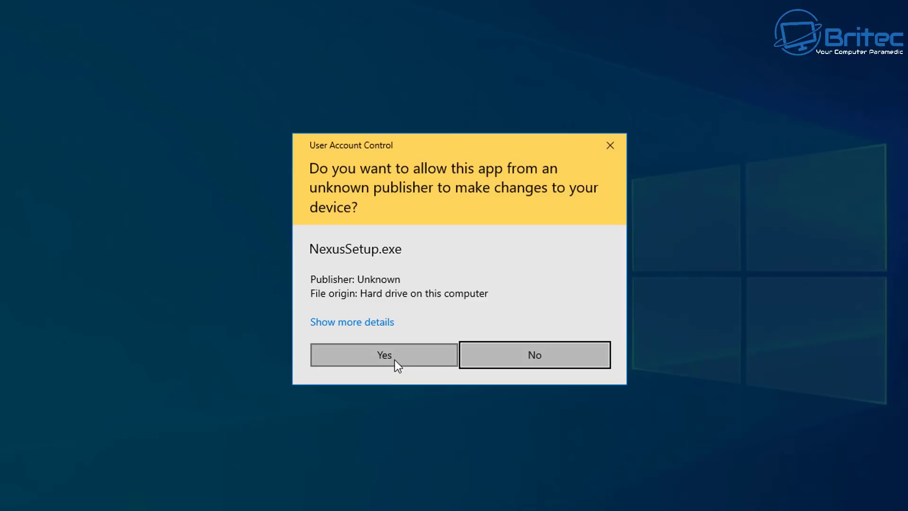
pyautogui.click(394, 360)
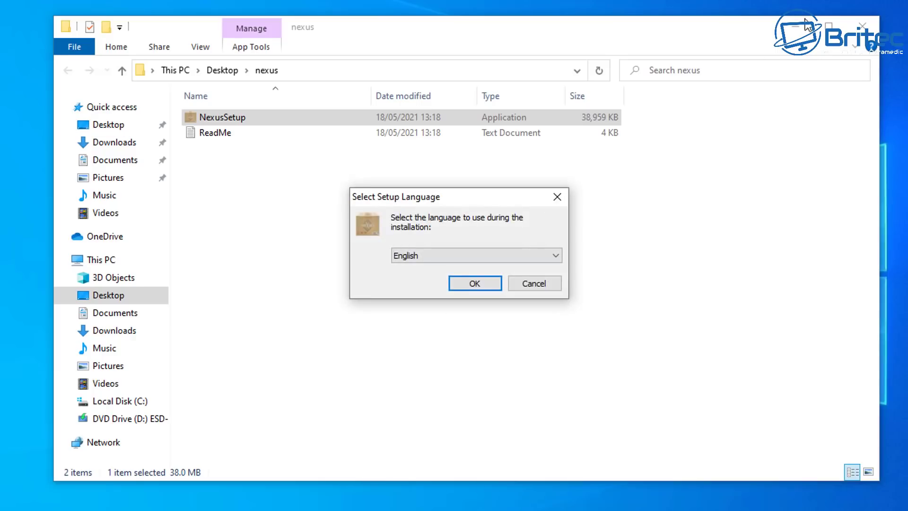
pyautogui.click(790, 27)
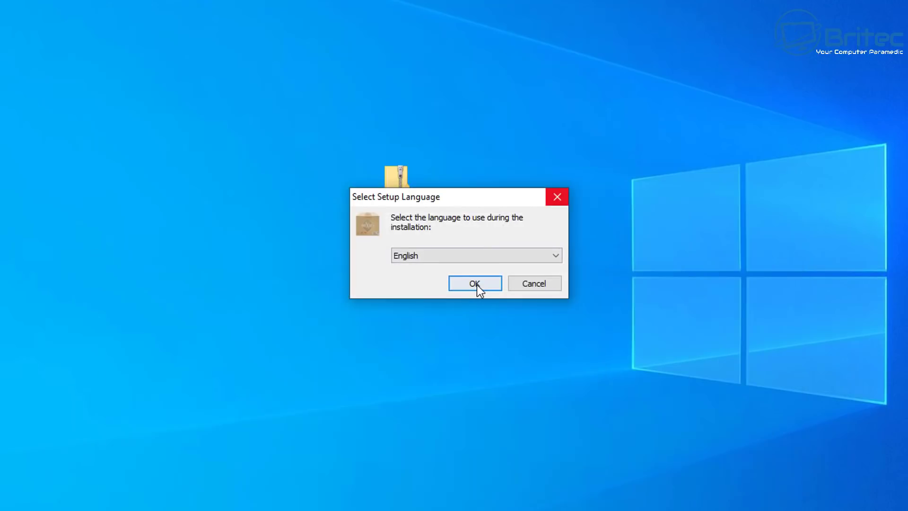
pyautogui.click(477, 285)
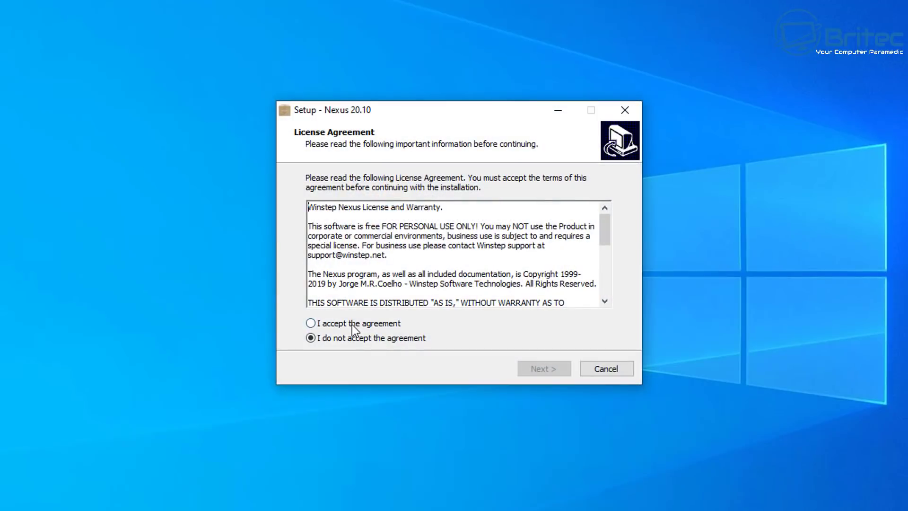
# - Accept the license agreement, install Nexus in C:\Program Files (x86)\Winstep, and finish setup with Launch Nexus enabled
pyautogui.click(352, 324)
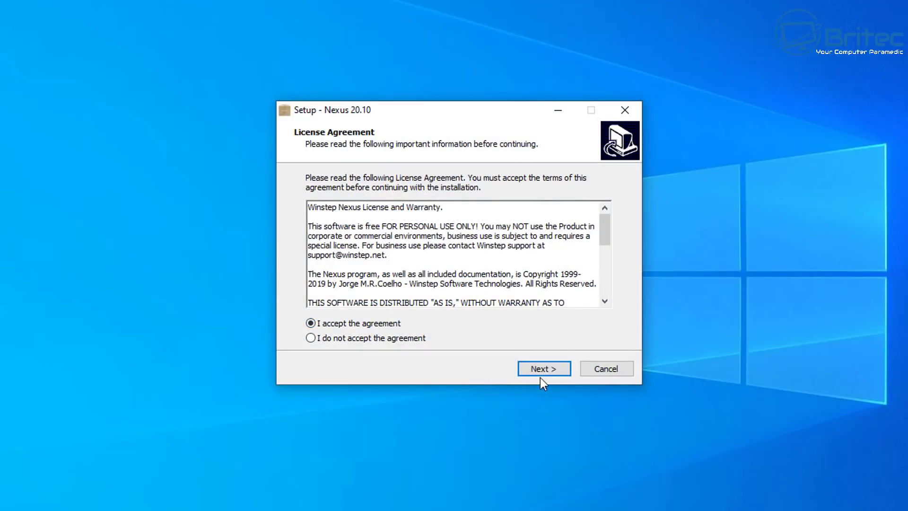
pyautogui.click(541, 373)
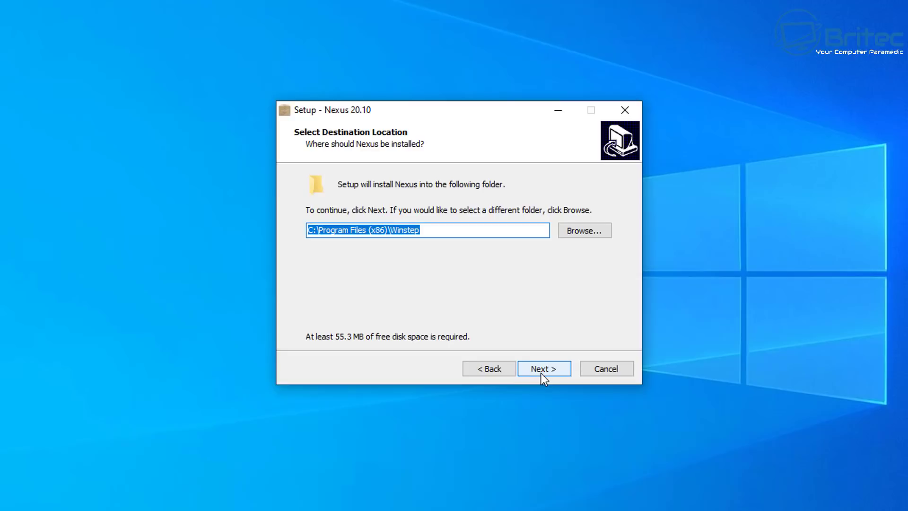
pyautogui.click(541, 368)
pyautogui.click(541, 368)
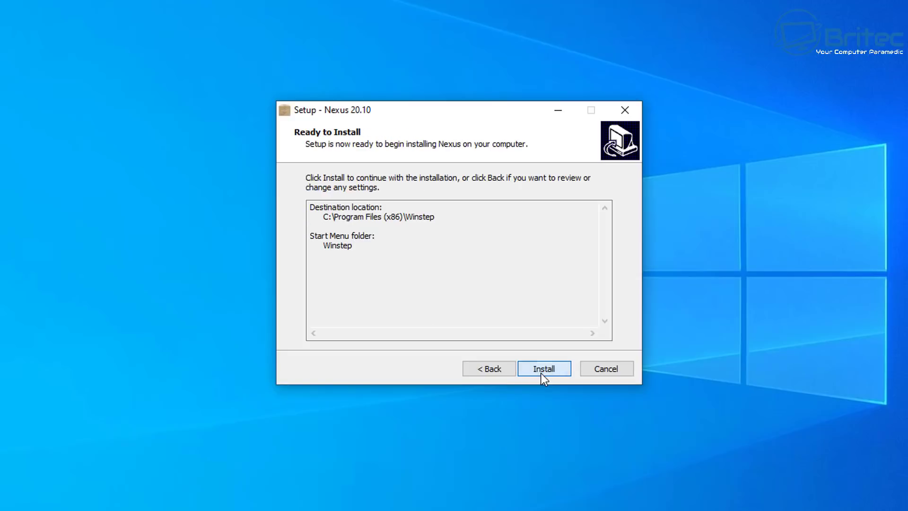
pyautogui.click(542, 371)
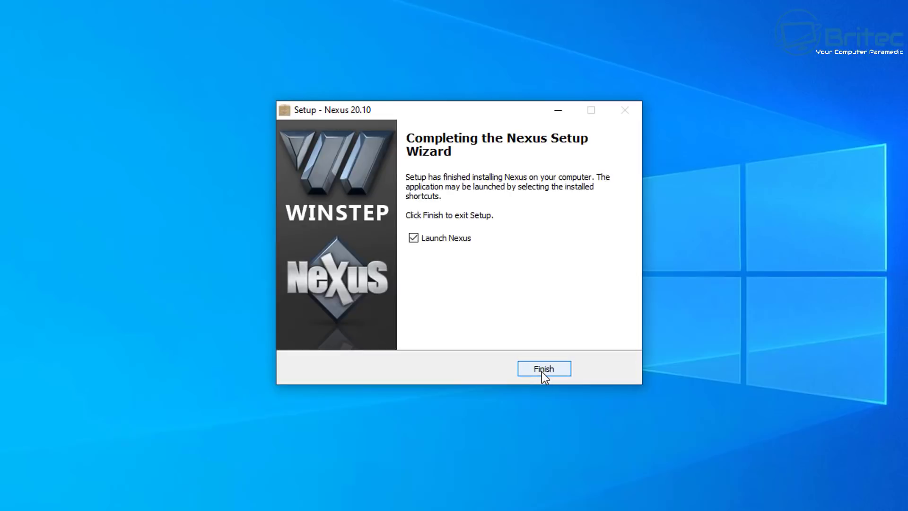
pyautogui.click(543, 369)
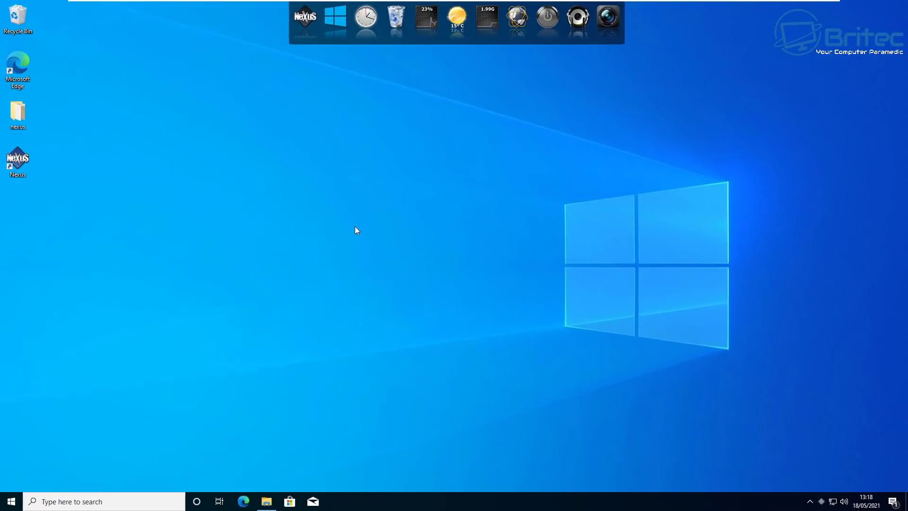
# - Open the Nexus dock's preferences and enable showing running applications in the dock
pyautogui.click(306, 32)
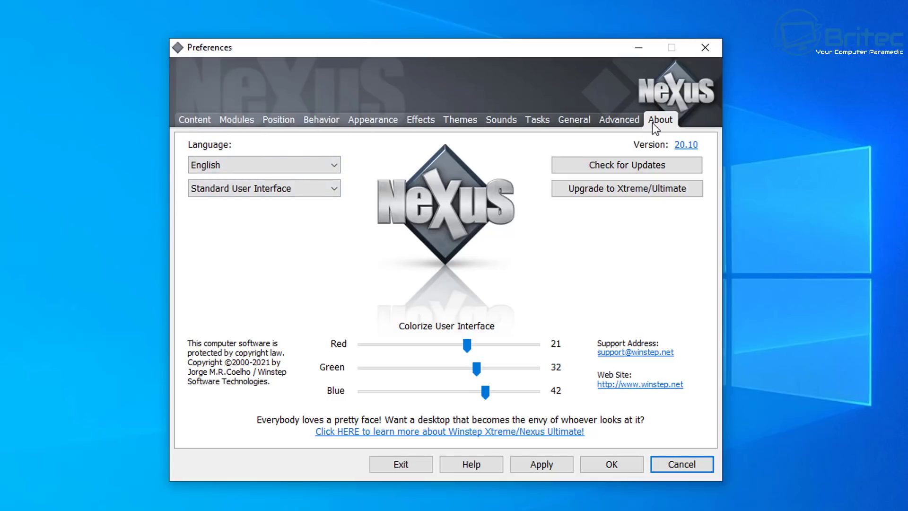
pyautogui.click(200, 122)
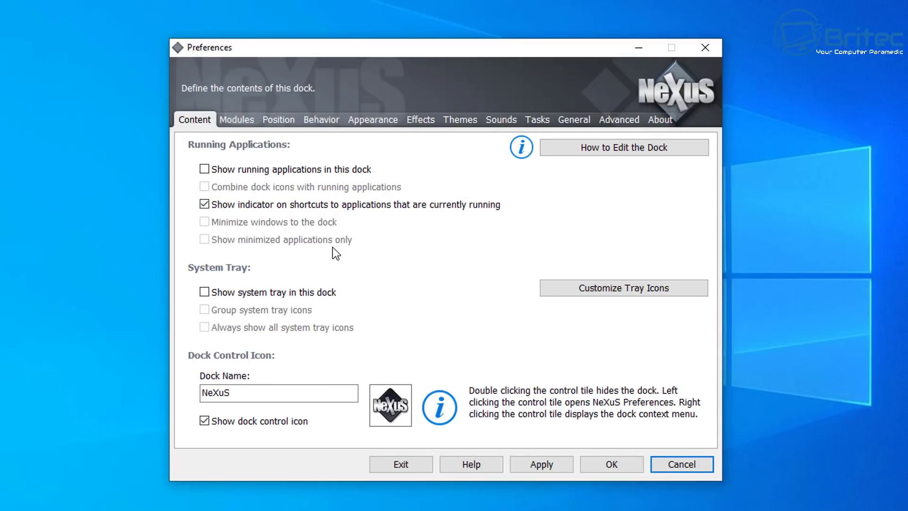
pyautogui.click(209, 170)
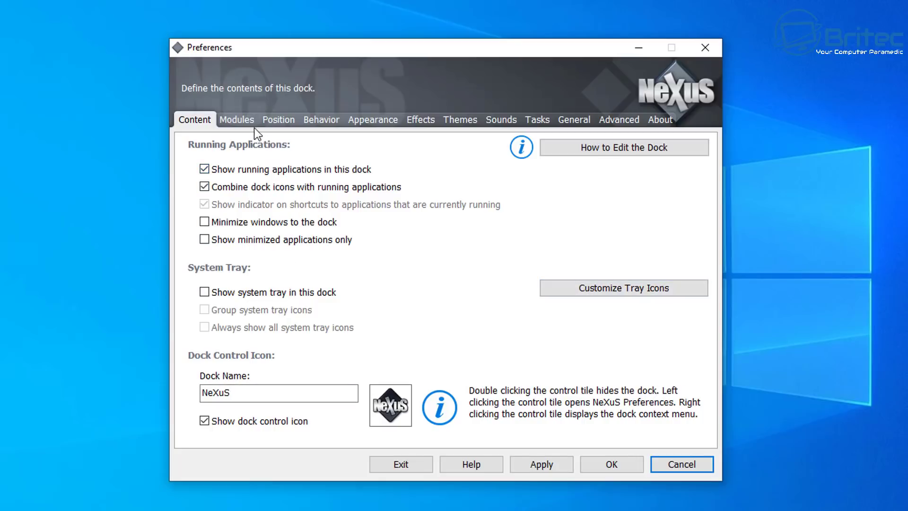
# - Look over the module settings and attach the dock to the bottom edge of the screen
pyautogui.click(238, 123)
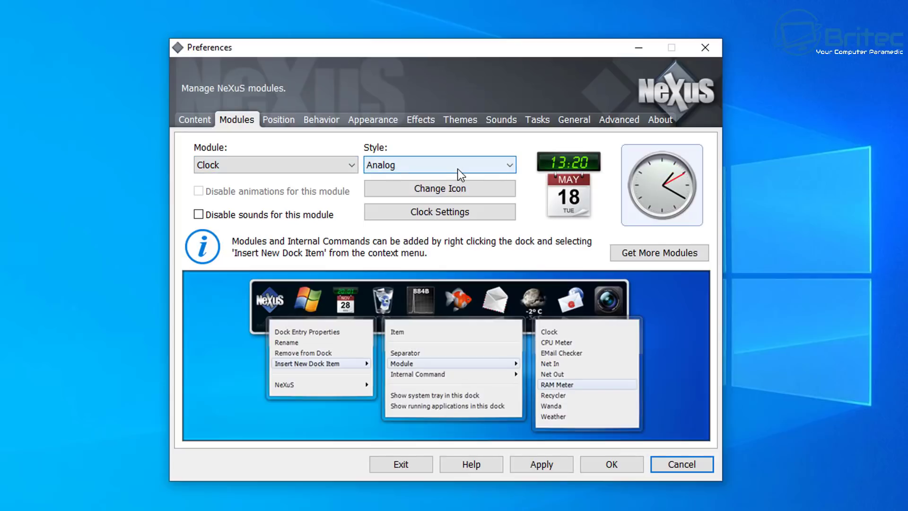
pyautogui.click(288, 123)
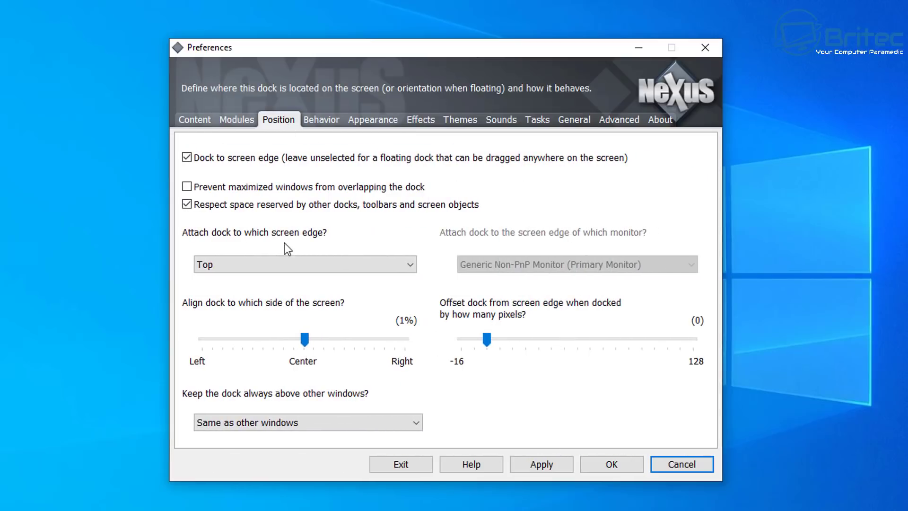
pyautogui.click(291, 259)
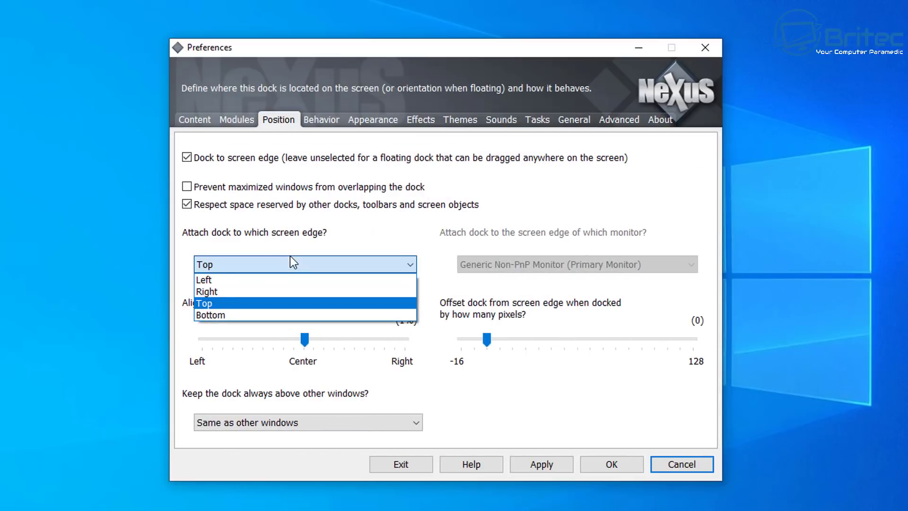
pyautogui.click(256, 315)
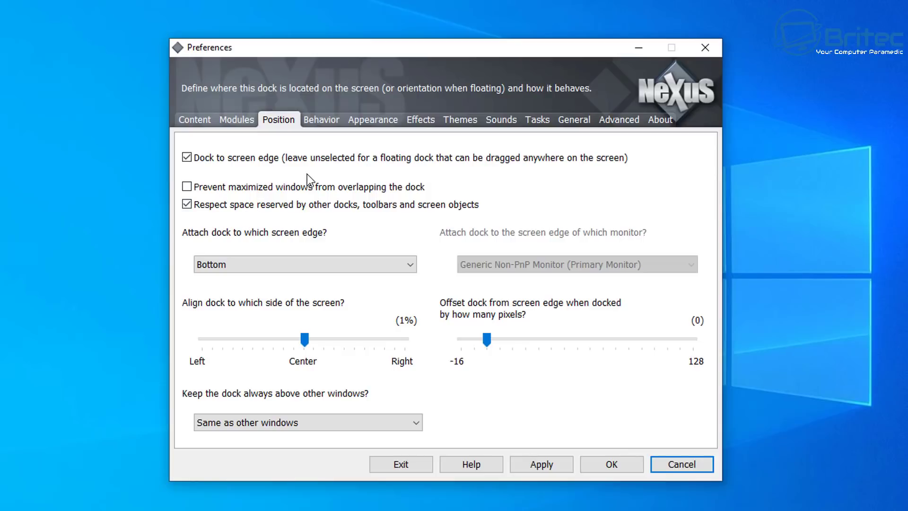
# - Examine the dock's behavior settings, including the auto-hide option and the Advanced Behavior Settings
pyautogui.click(327, 123)
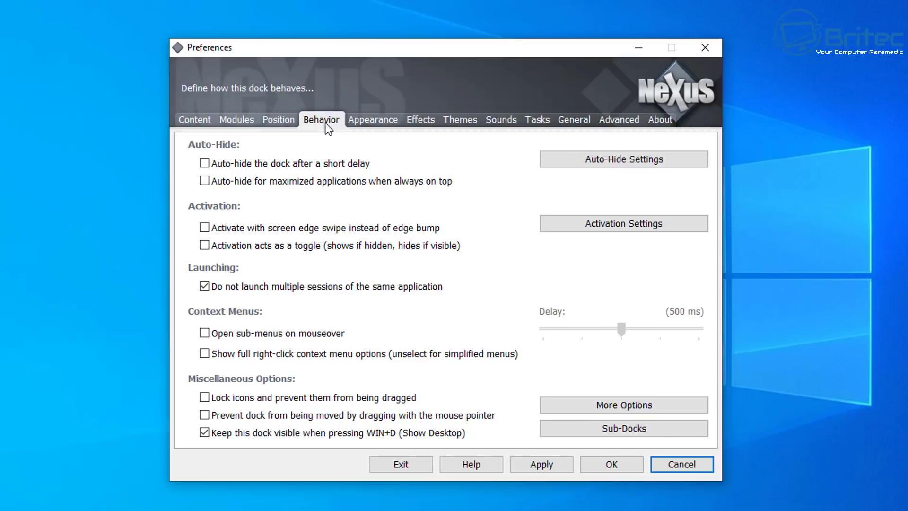
pyautogui.click(206, 164)
pyautogui.click(205, 164)
pyautogui.click(589, 408)
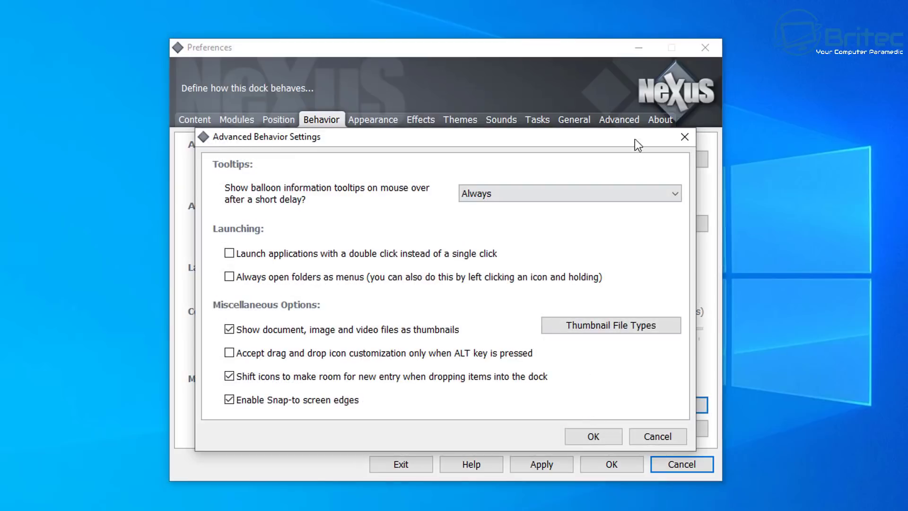
pyautogui.click(685, 138)
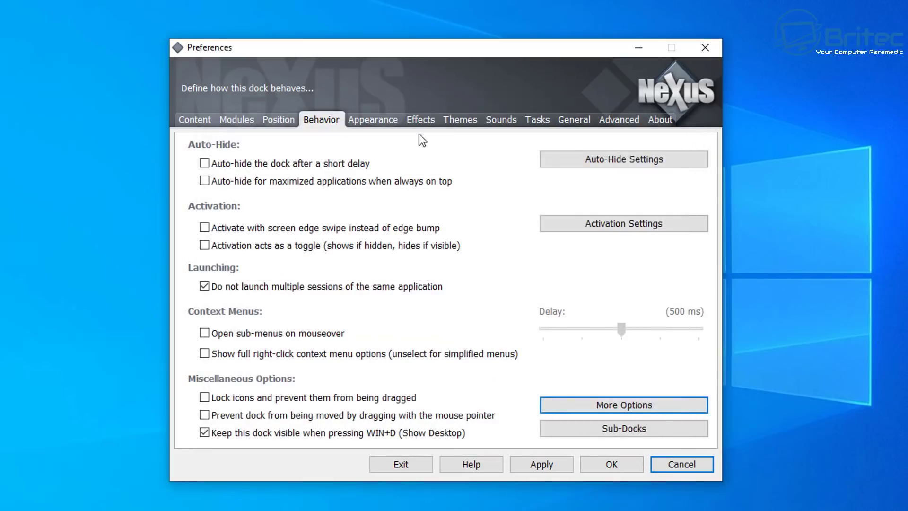
# - Set the dock icon size to 35 pixels and turn off icon labels on mouse over
pyautogui.click(375, 120)
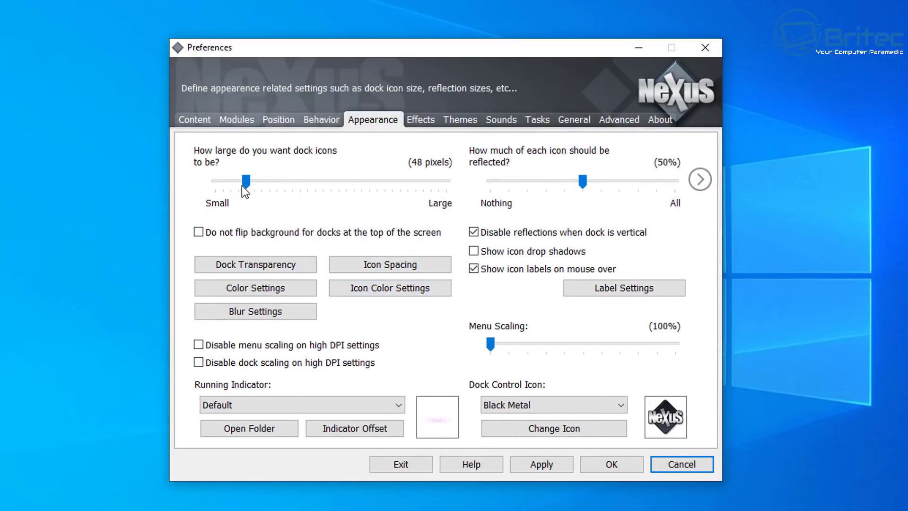
pyautogui.moveTo(245, 185); pyautogui.dragTo(235, 189)
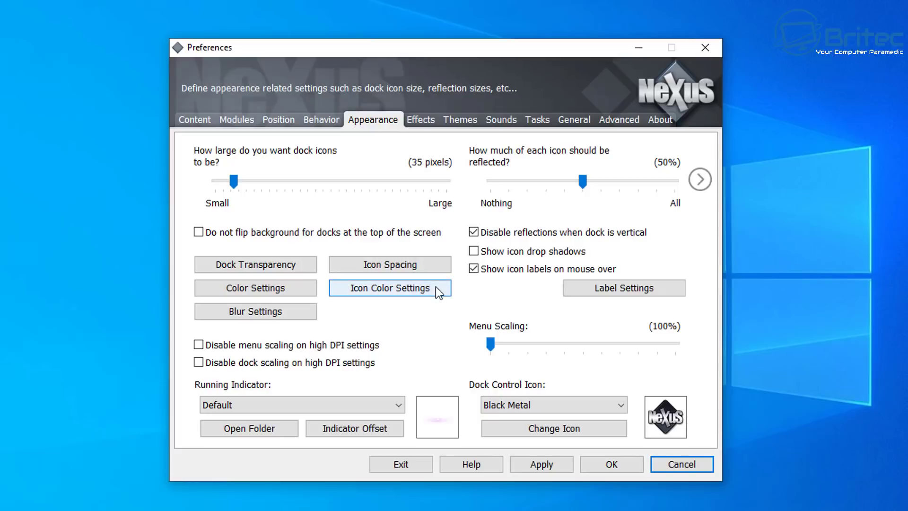
pyautogui.click(473, 269)
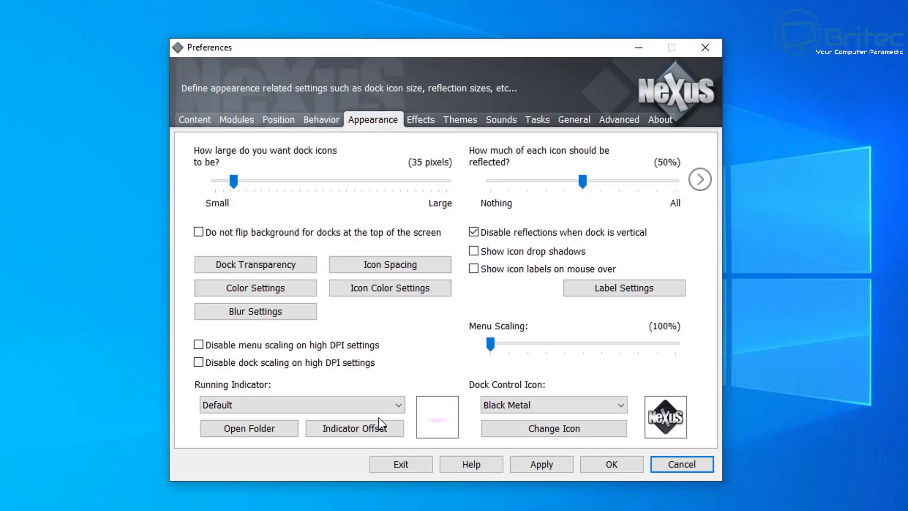
# - Set the dock's transparency to 50%
pyautogui.click(276, 264)
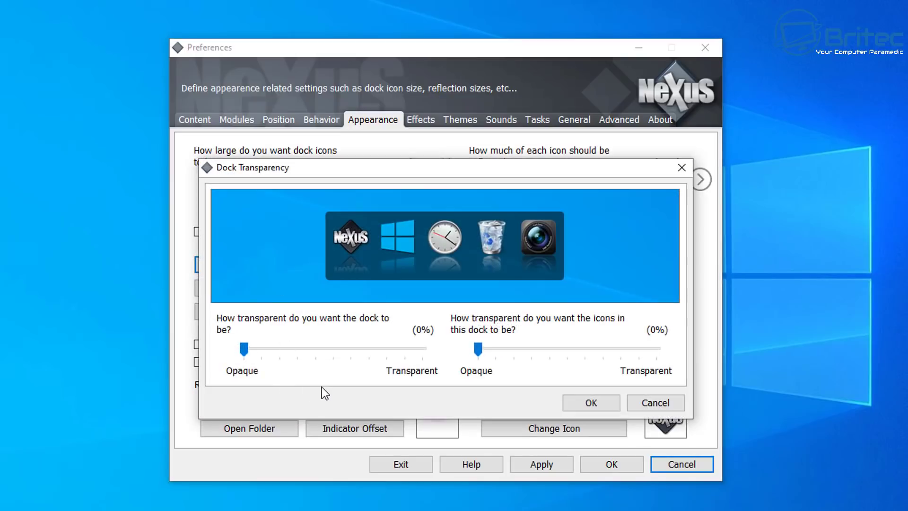
pyautogui.moveTo(244, 349); pyautogui.dragTo(333, 355)
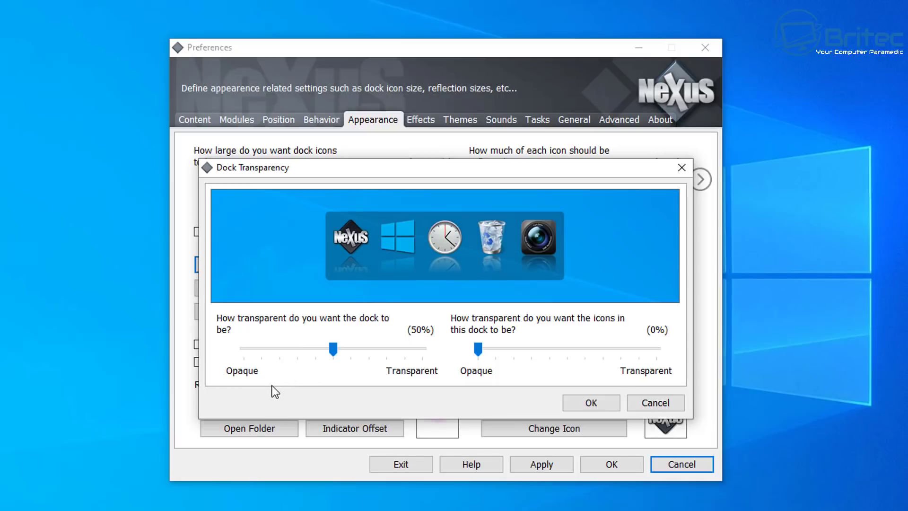
pyautogui.click(590, 403)
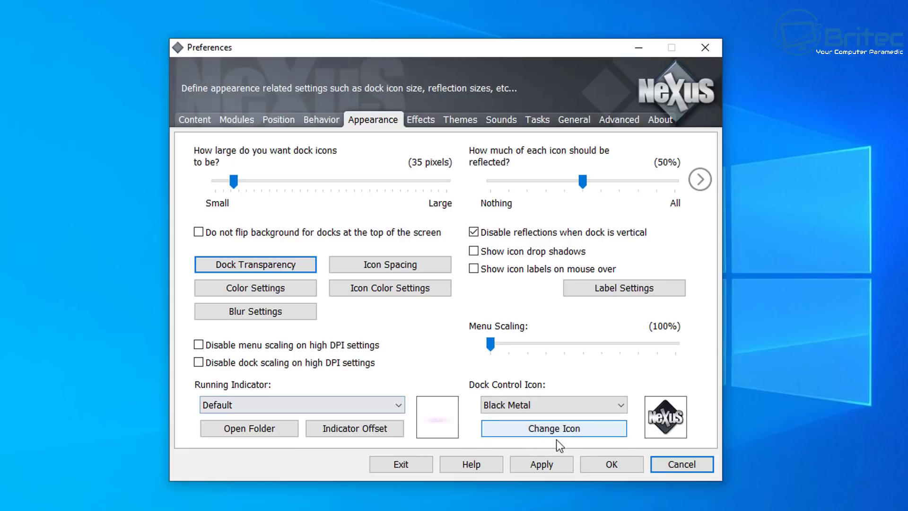
# - Look over the effects settings and preview the themes TrIbAl, SDVZ5, NX-Lawn and K-TEK4D4, returning to Windows10Nx
pyautogui.click(422, 119)
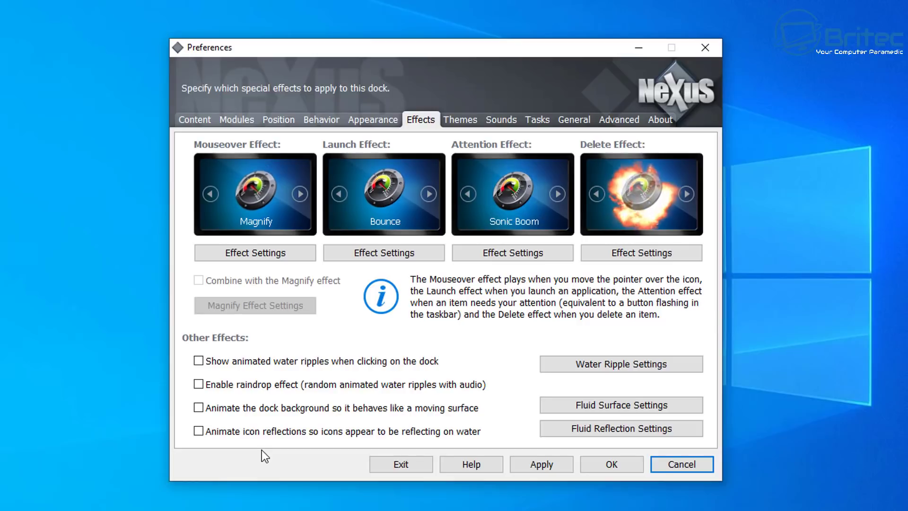
pyautogui.click(470, 121)
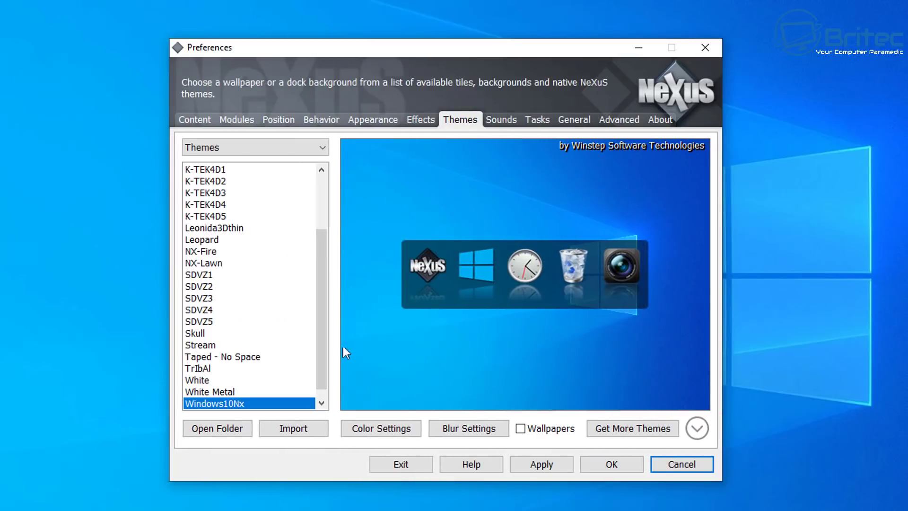
pyautogui.moveTo(323, 319); pyautogui.dragTo(330, 387)
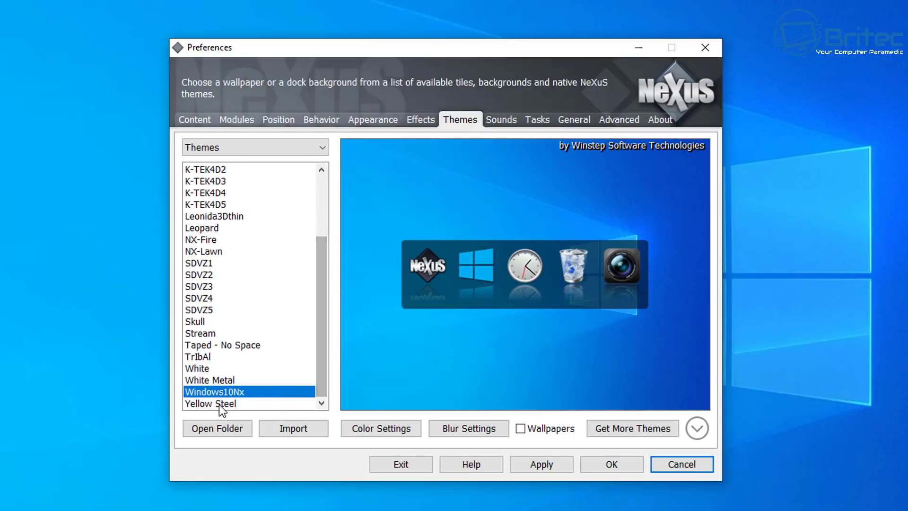
pyautogui.click(202, 356)
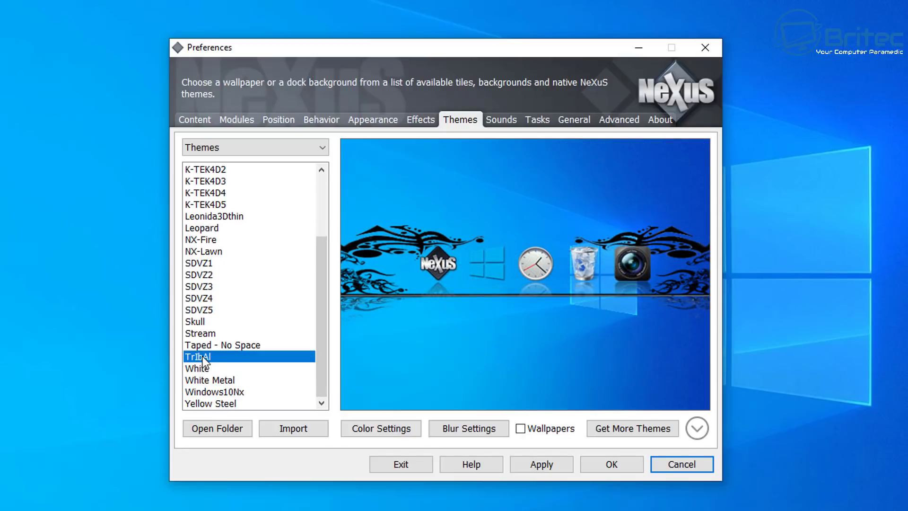
pyautogui.click(198, 310)
pyautogui.click(197, 252)
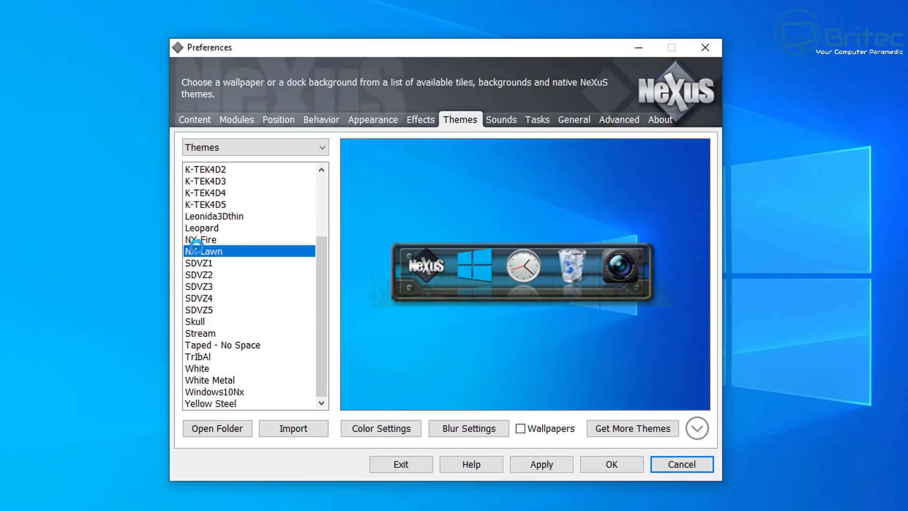
pyautogui.click(201, 193)
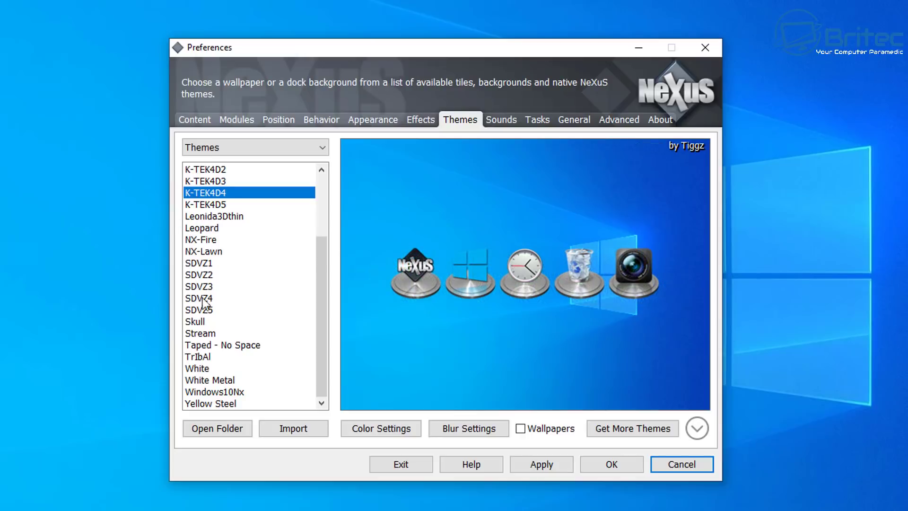
pyautogui.click(214, 391)
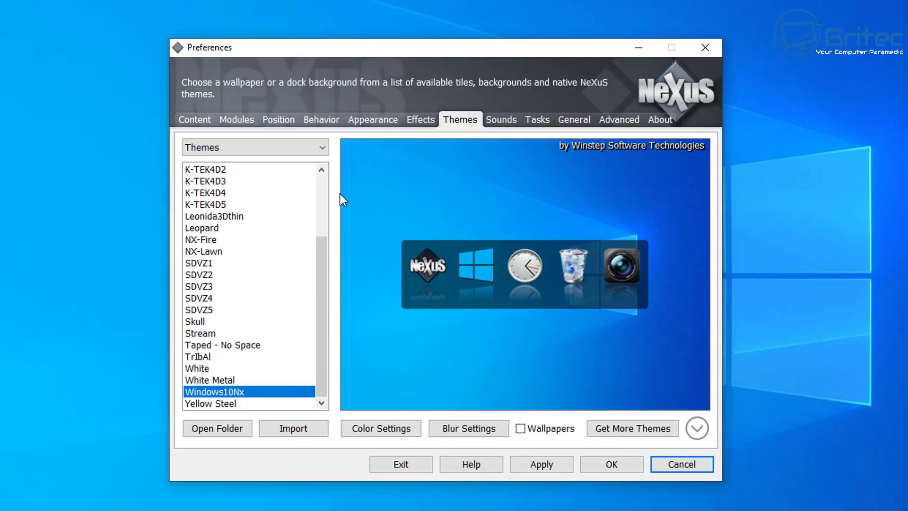
# - Disable all sounds and all voices in the dock's sound settings
pyautogui.click(500, 118)
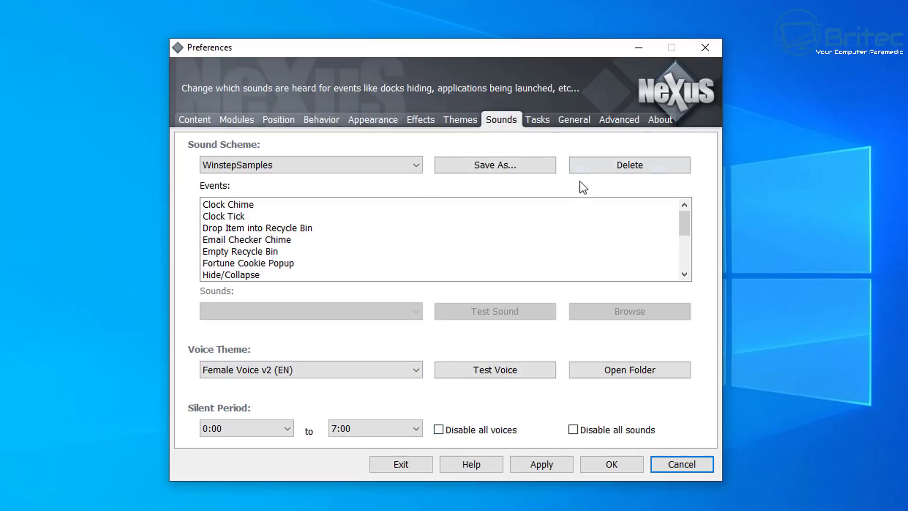
pyautogui.click(573, 430)
pyautogui.click(449, 430)
# - Review the task, general and advanced settings, and apply the preferences and close them
pyautogui.click(547, 124)
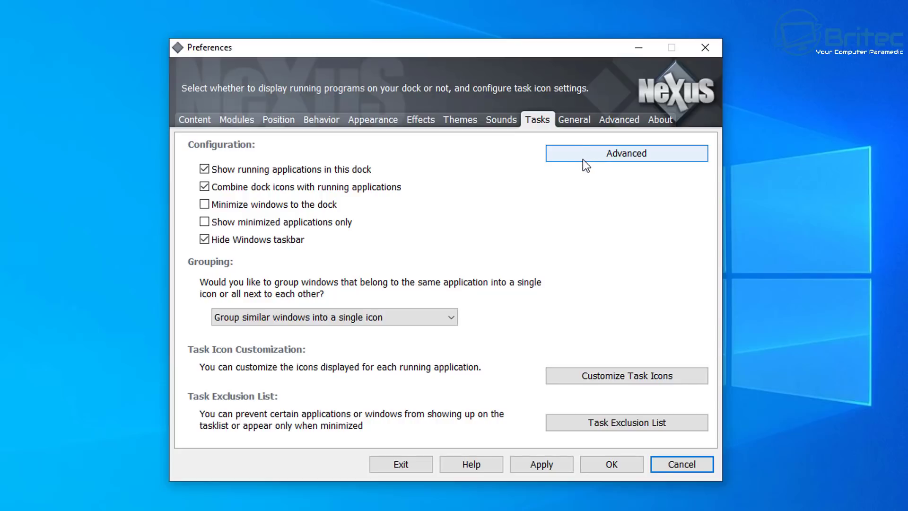
pyautogui.click(576, 119)
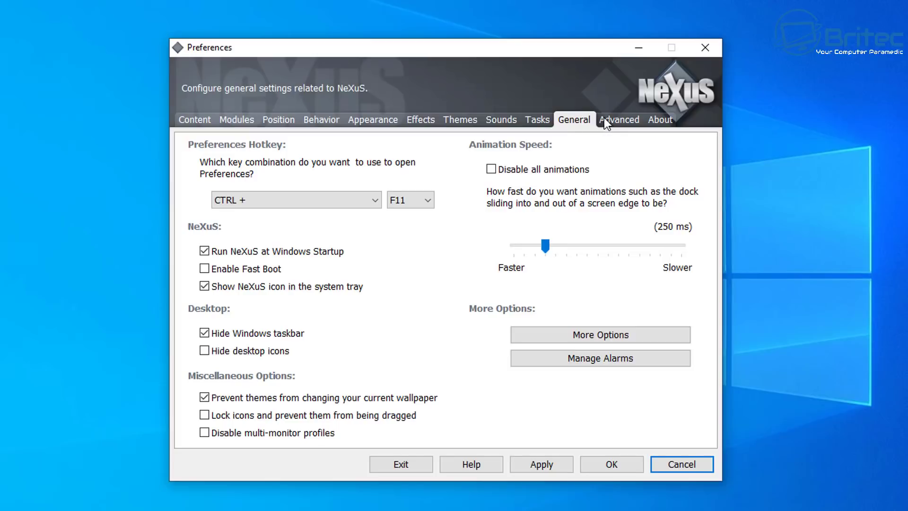
pyautogui.click(616, 118)
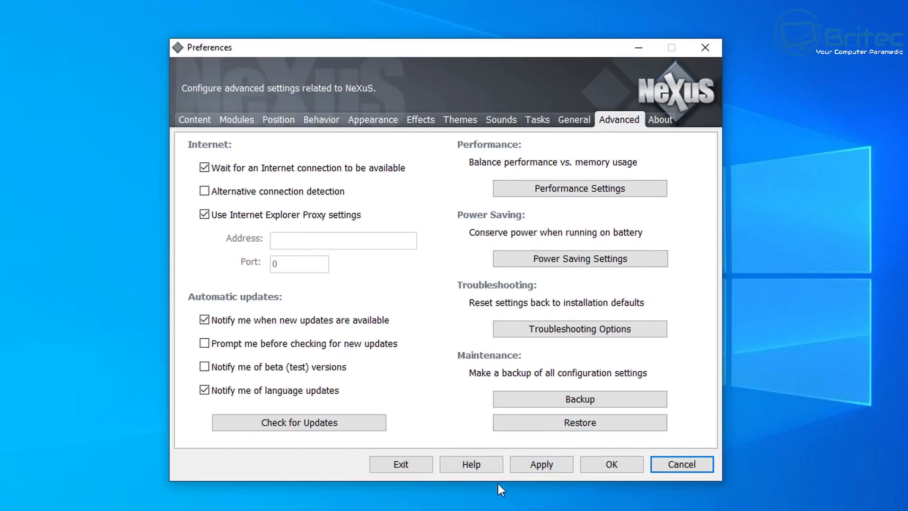
pyautogui.click(549, 467)
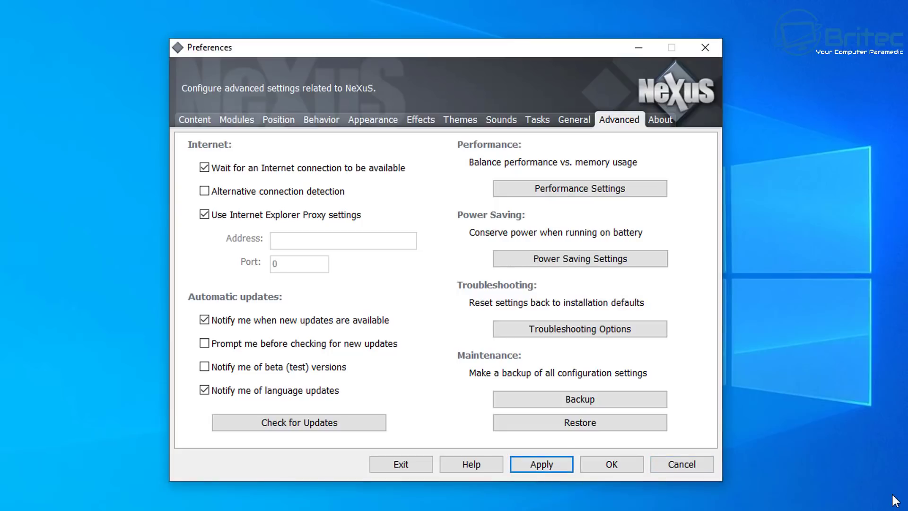
pyautogui.click(612, 464)
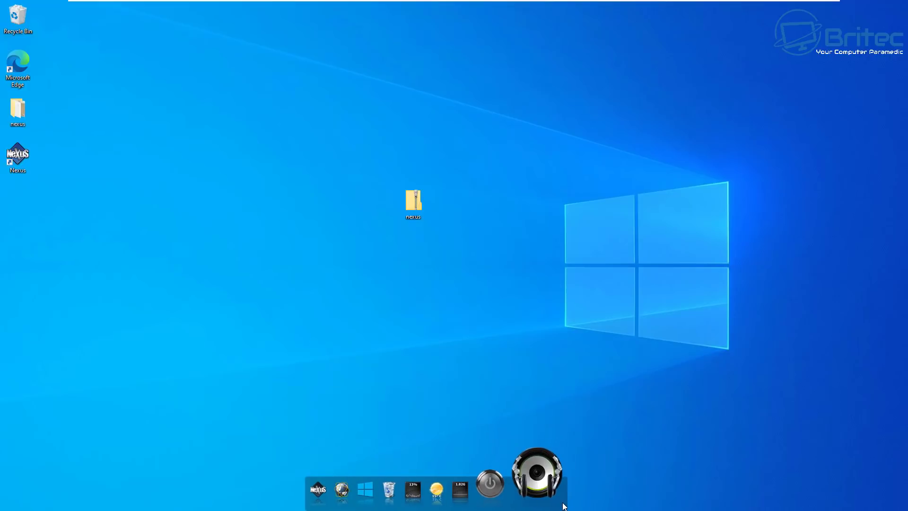
# - Insert a new program item into the dock with explorer.exe as its filename
pyautogui.rightClick(561, 504)
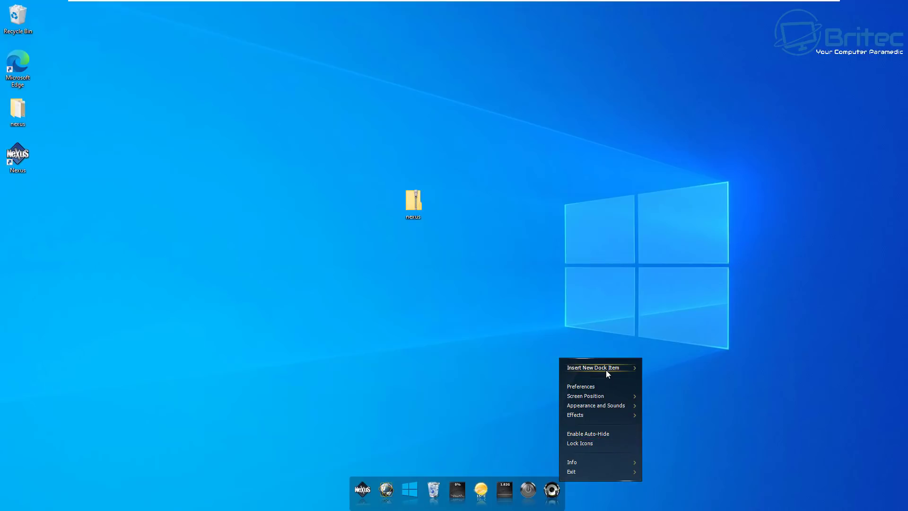
pyautogui.moveTo(606, 369)
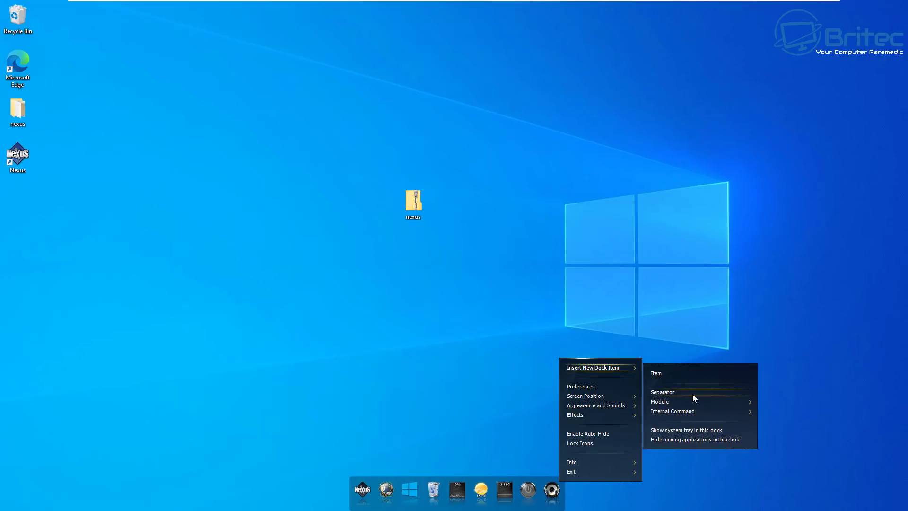
pyautogui.click(661, 373)
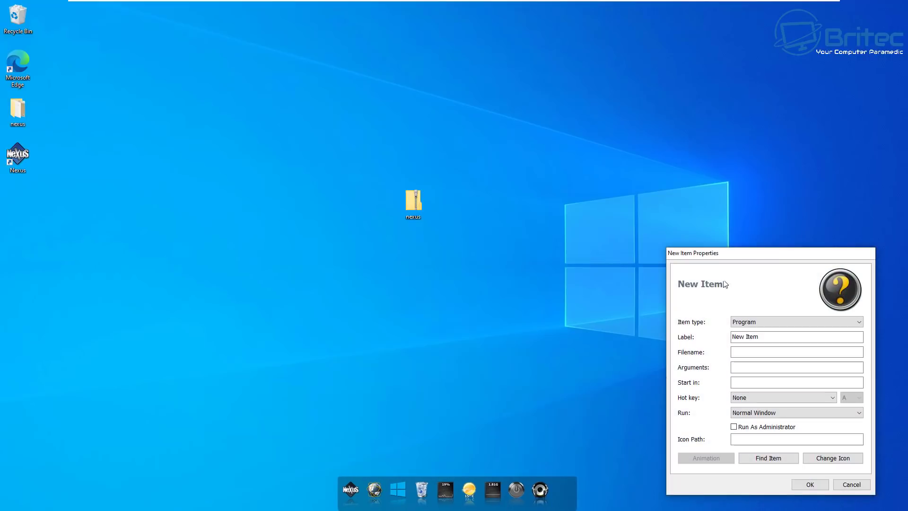
pyautogui.moveTo(746, 253); pyautogui.dragTo(417, 176)
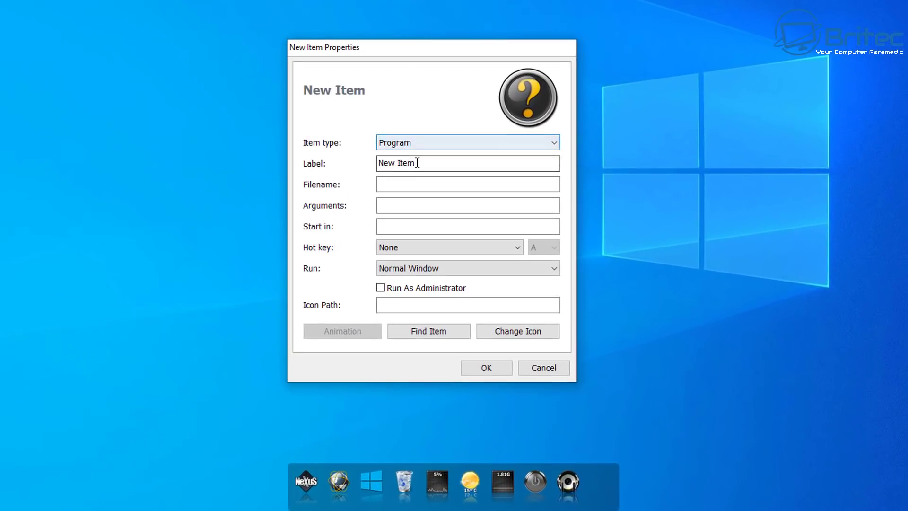
pyautogui.click(421, 163)
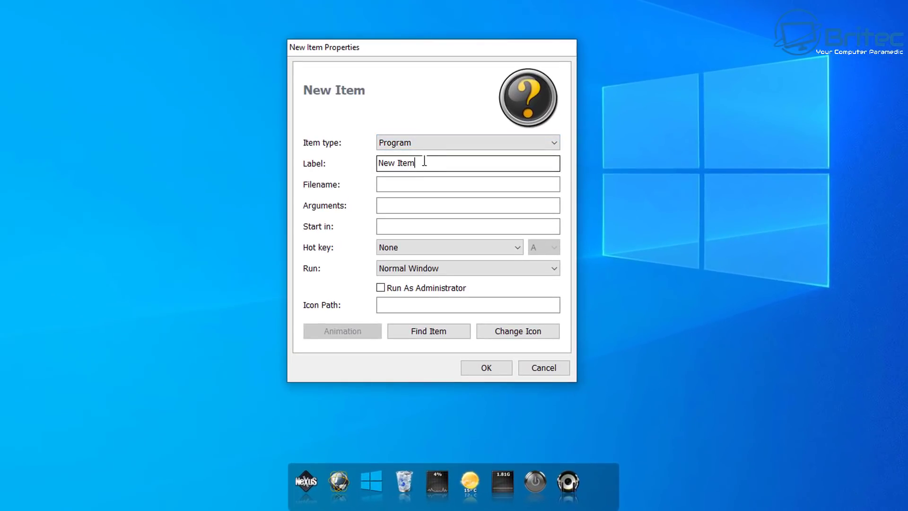
pyautogui.moveTo(424, 161); pyautogui.dragTo(333, 161)
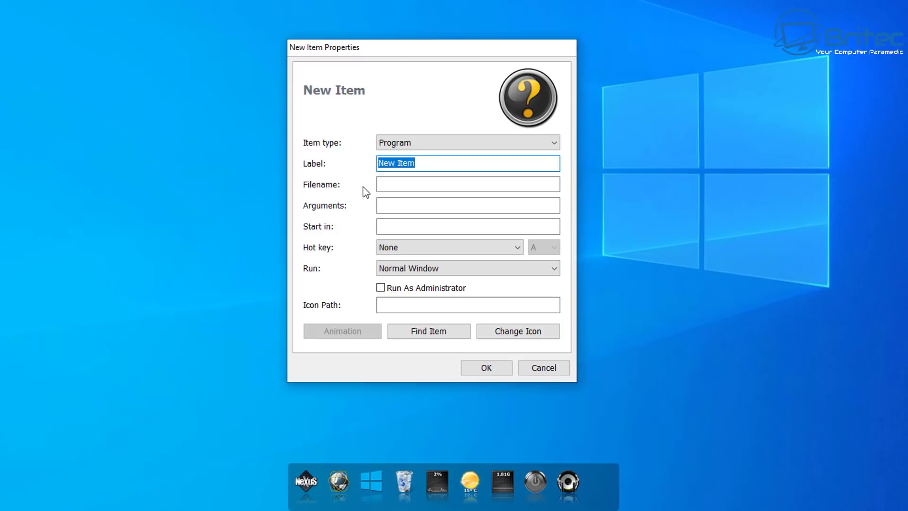
pyautogui.click(397, 184)
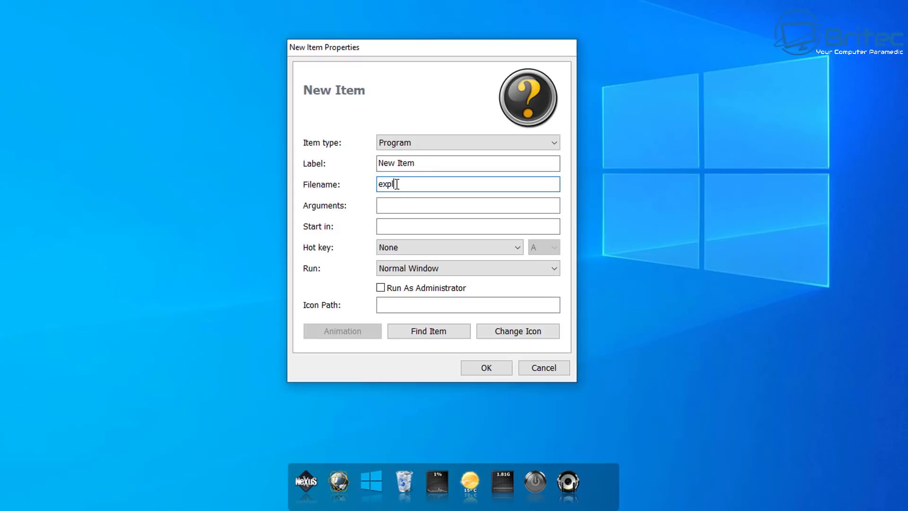
pyautogui.write('explorer.exe')
# - Label the new item explorer and set it to run in a Normal Window as administrator
pyautogui.moveTo(434, 162); pyautogui.dragTo(356, 168)
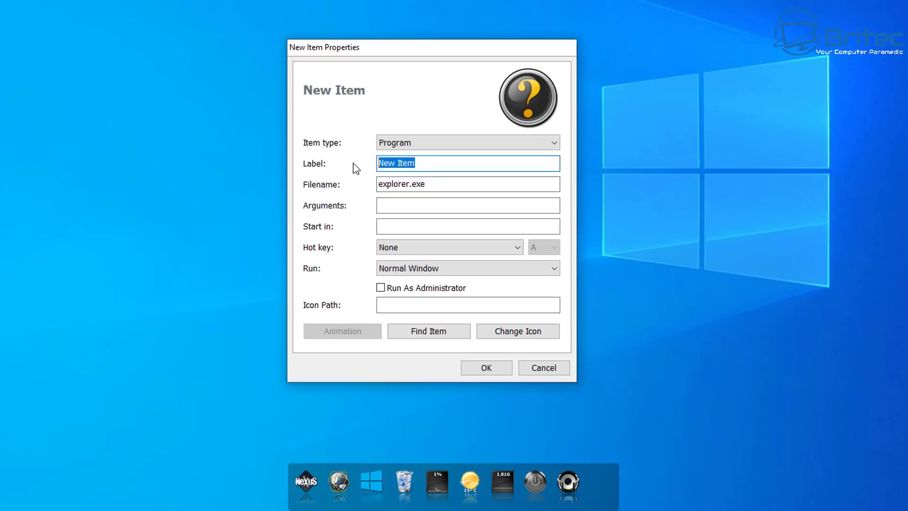
pyautogui.write('ex')
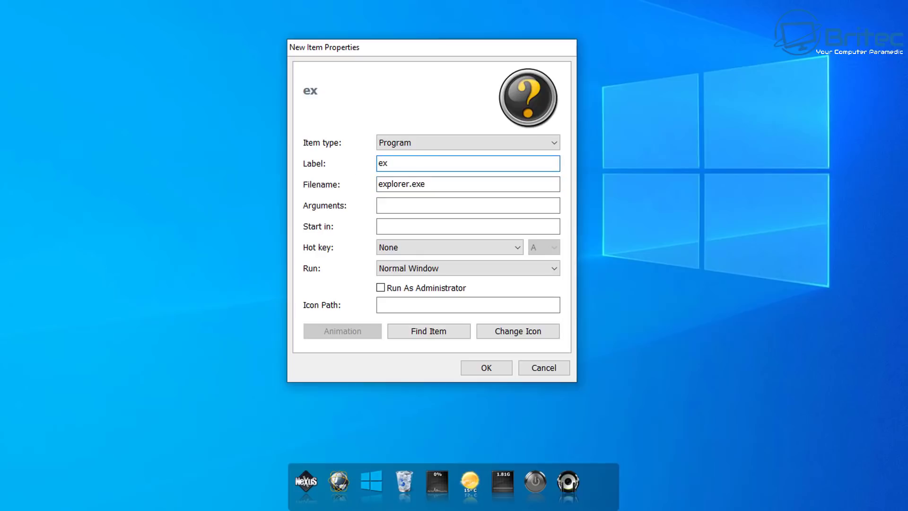
pyautogui.write('plorer')
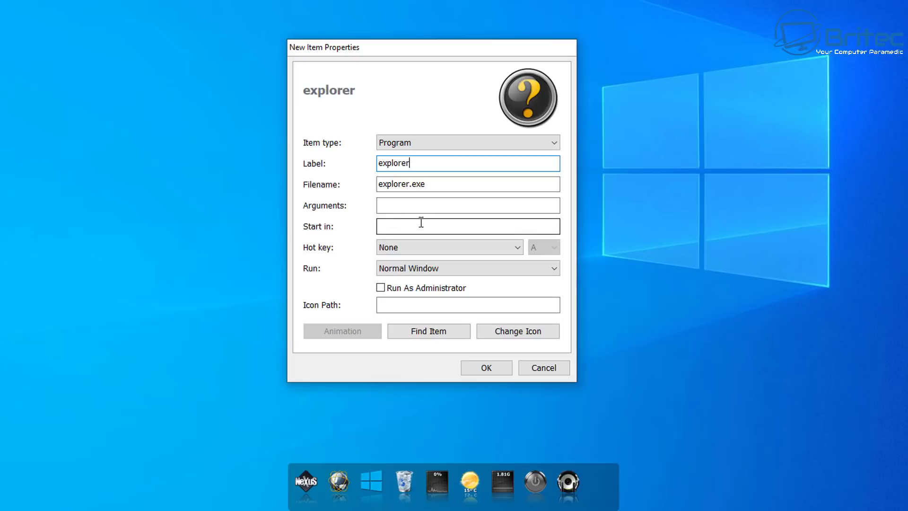
pyautogui.click(455, 264)
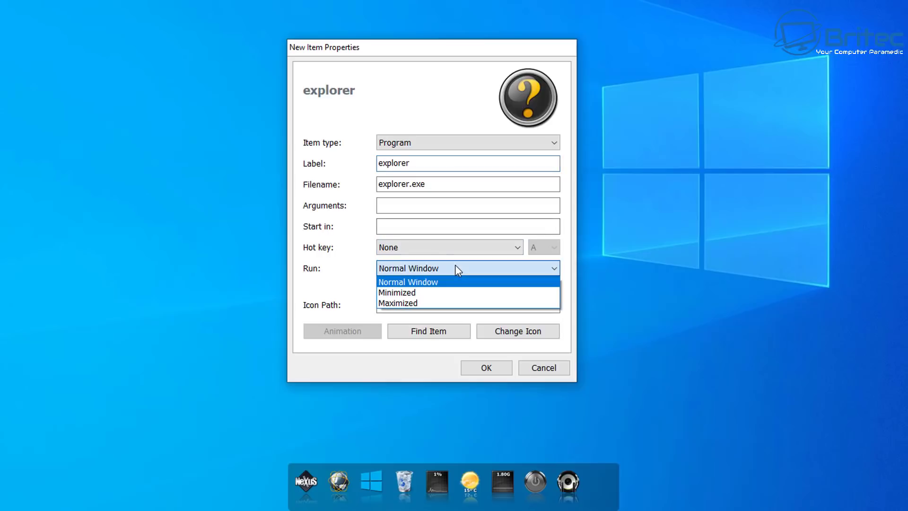
pyautogui.click(414, 280)
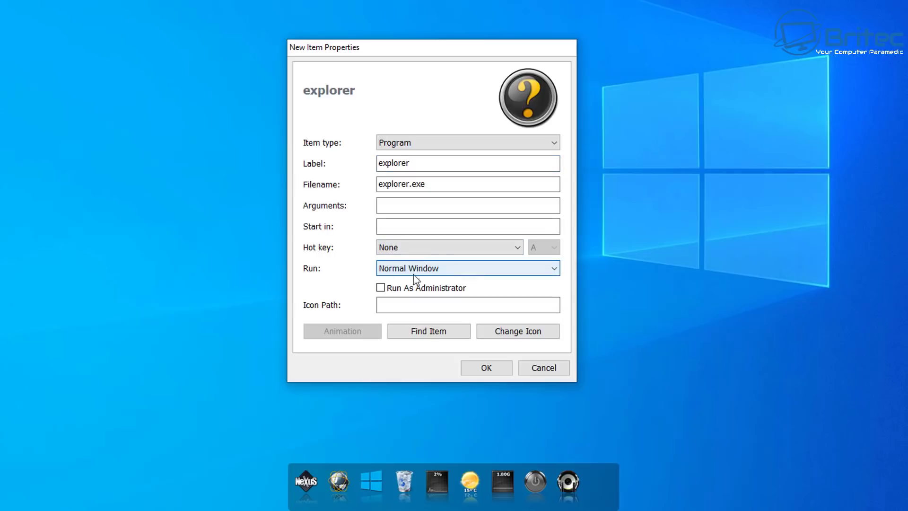
pyautogui.click(380, 287)
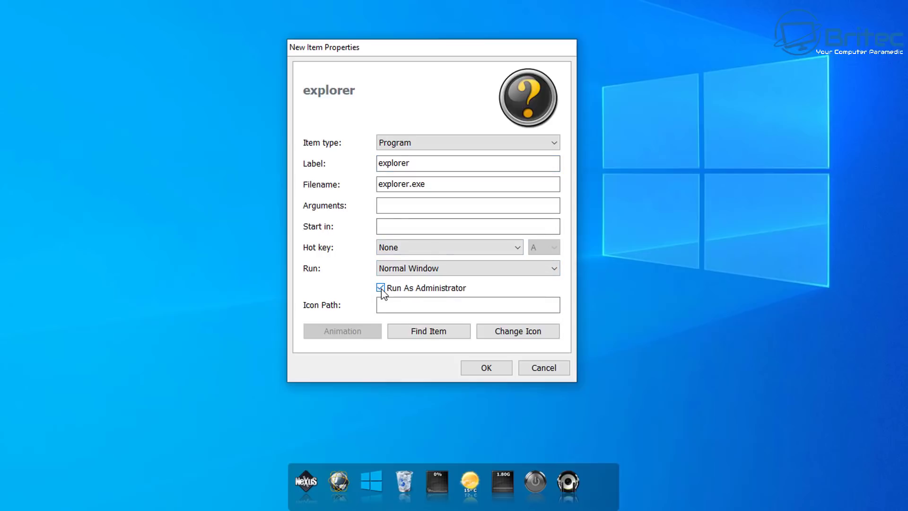
# - Start changing the explorer item's icon and browse to the Samples folder inside Winstep's Icons folder
pyautogui.click(532, 334)
pyautogui.moveTo(654, 210); pyautogui.dragTo(431, 73)
pyautogui.click(504, 109)
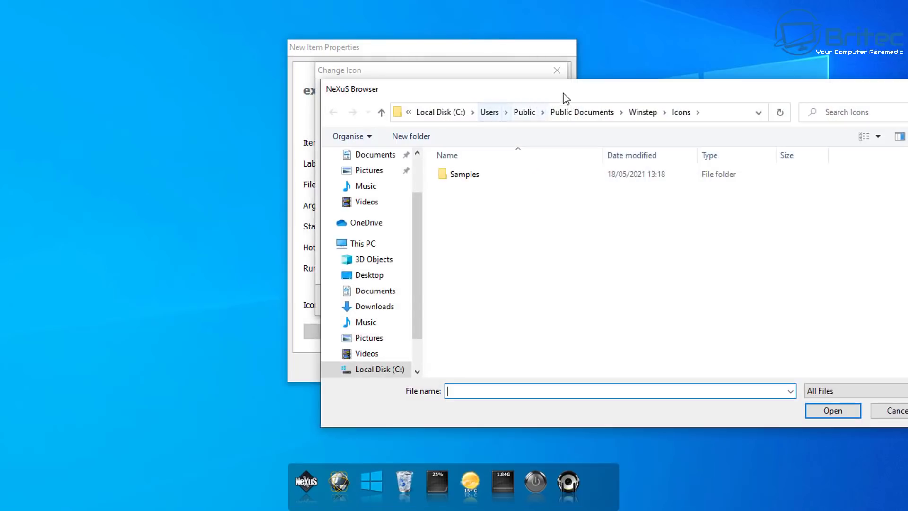
pyautogui.moveTo(563, 95); pyautogui.dragTo(408, 45)
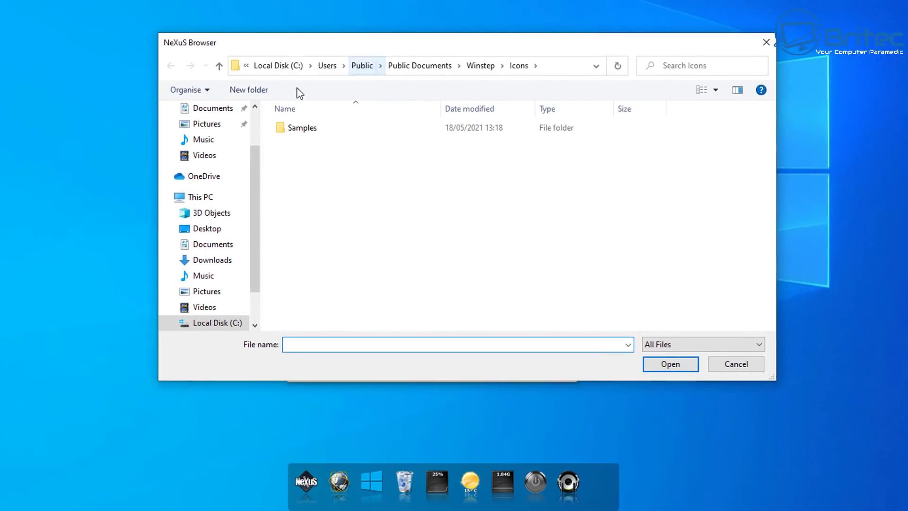
pyautogui.doubleClick(294, 130)
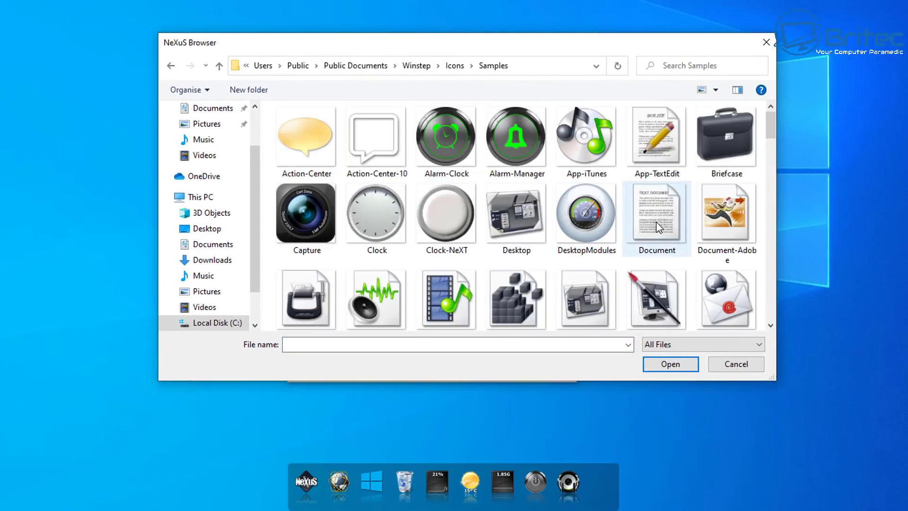
# - Assign the Folder-def-closed sample icon to the explorer item and save the new dock item
pyautogui.scroll(-1, 655, 222)
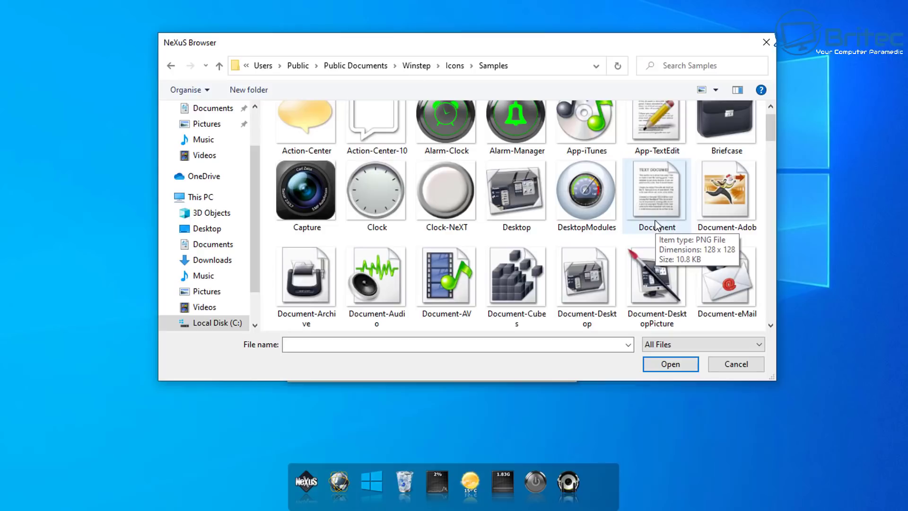
pyautogui.scroll(-4, 609, 225)
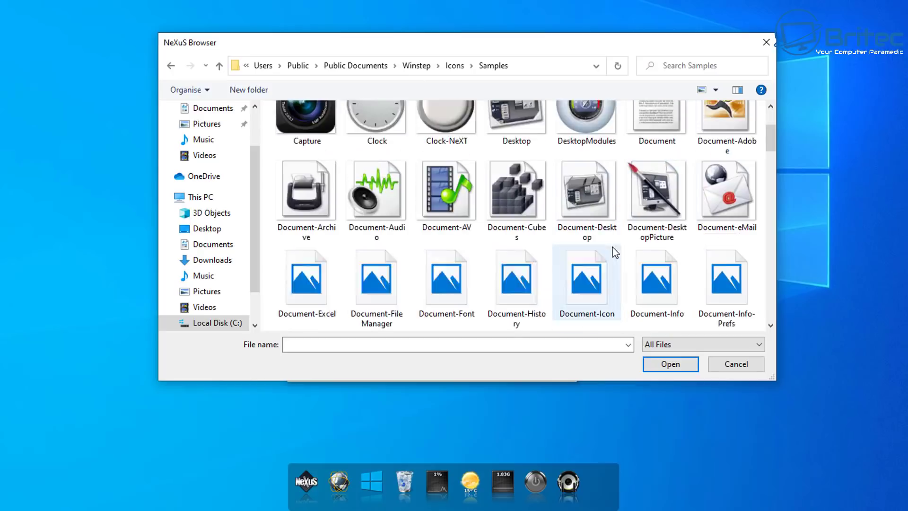
pyautogui.scroll(-6, 641, 255)
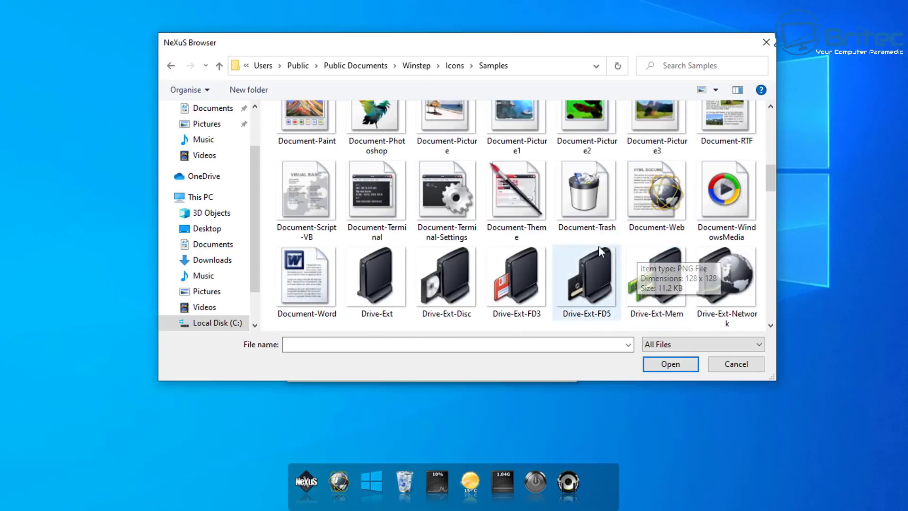
pyautogui.moveTo(767, 180); pyautogui.dragTo(769, 202)
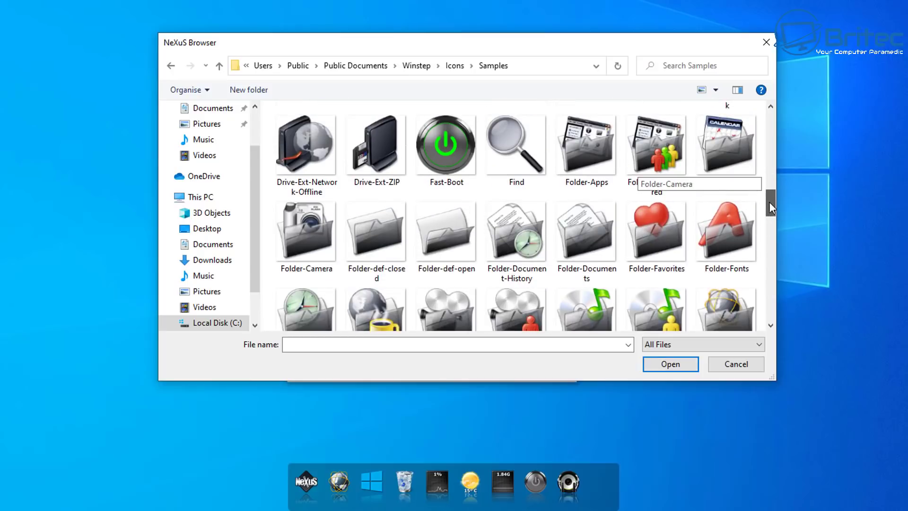
pyautogui.click(384, 238)
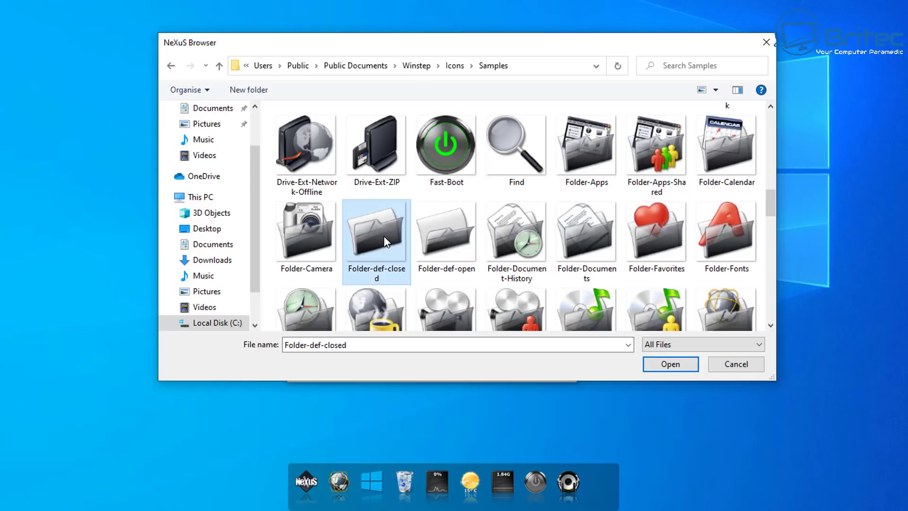
pyautogui.click(684, 363)
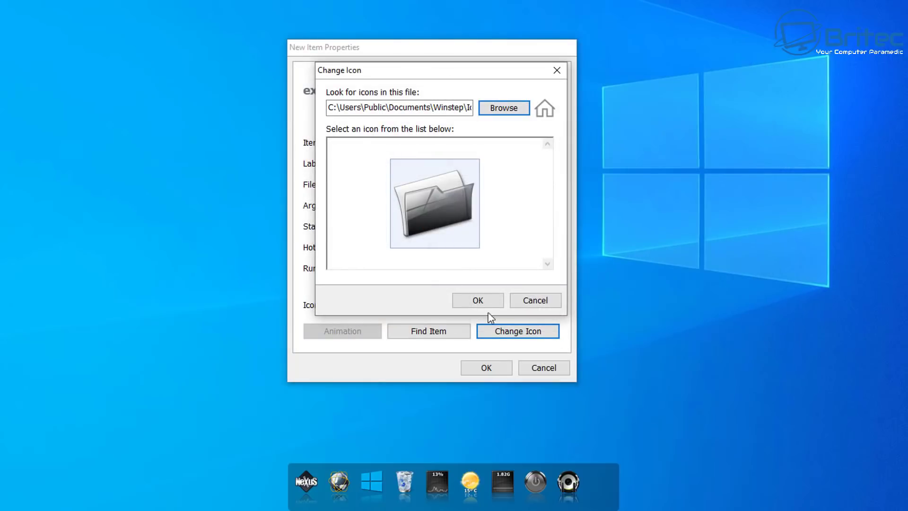
pyautogui.click(478, 301)
pyautogui.click(486, 368)
# - Switch to Chrome, look through the free Nexus dock icons on findicons.com, and close that page
pyautogui.click(337, 461)
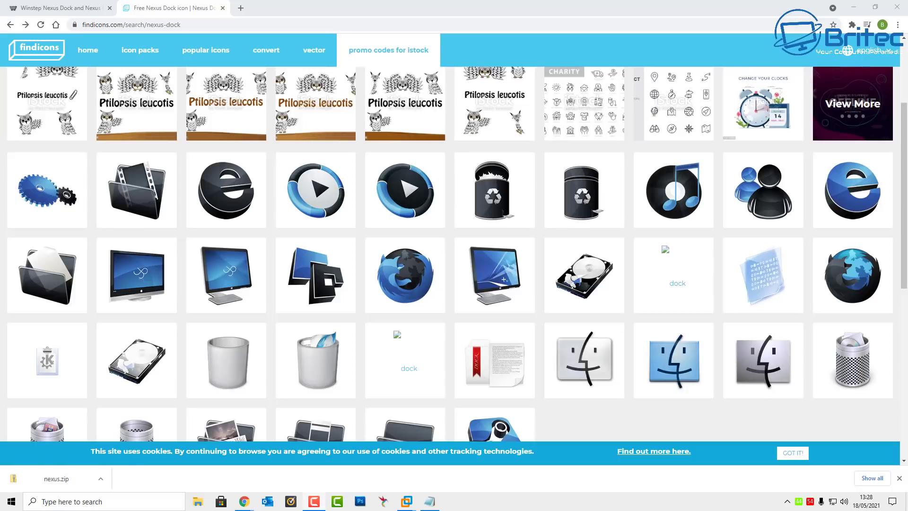
pyautogui.scroll(1, 407, 321)
pyautogui.scroll(-2, 408, 321)
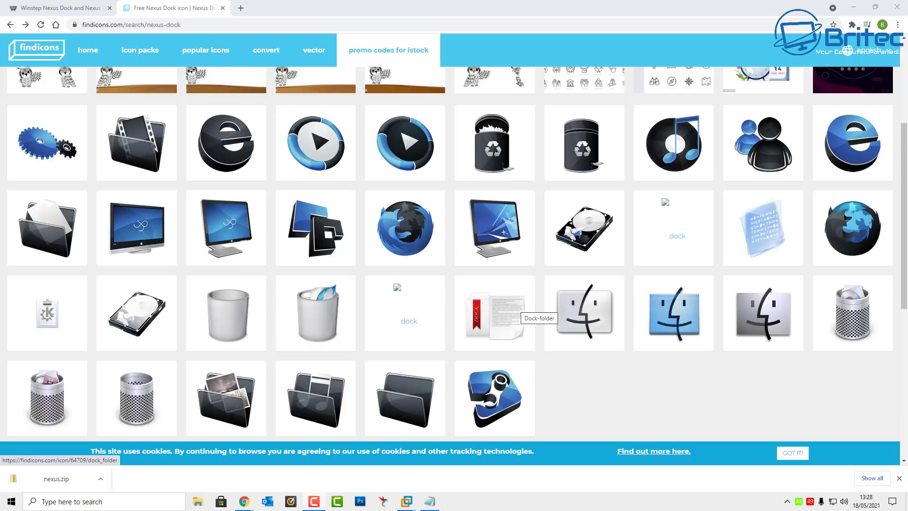
pyautogui.scroll(-1, 518, 307)
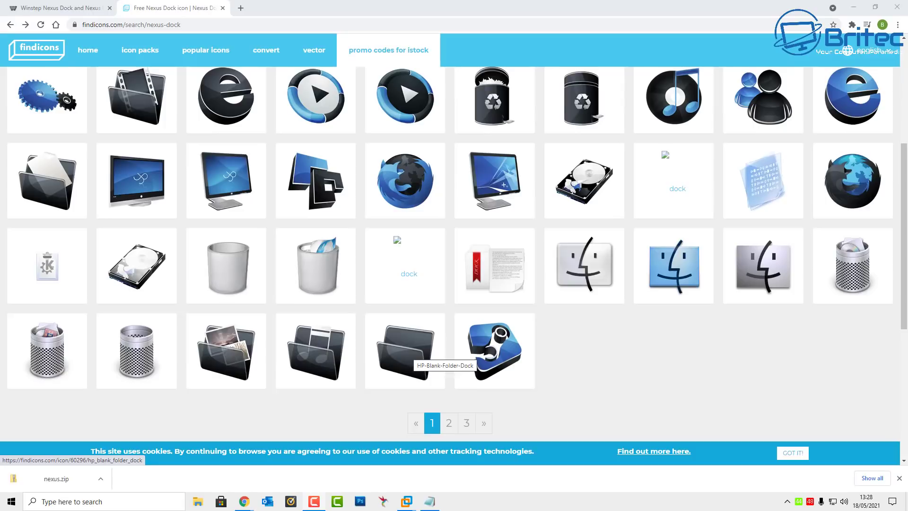
pyautogui.scroll(1, 411, 359)
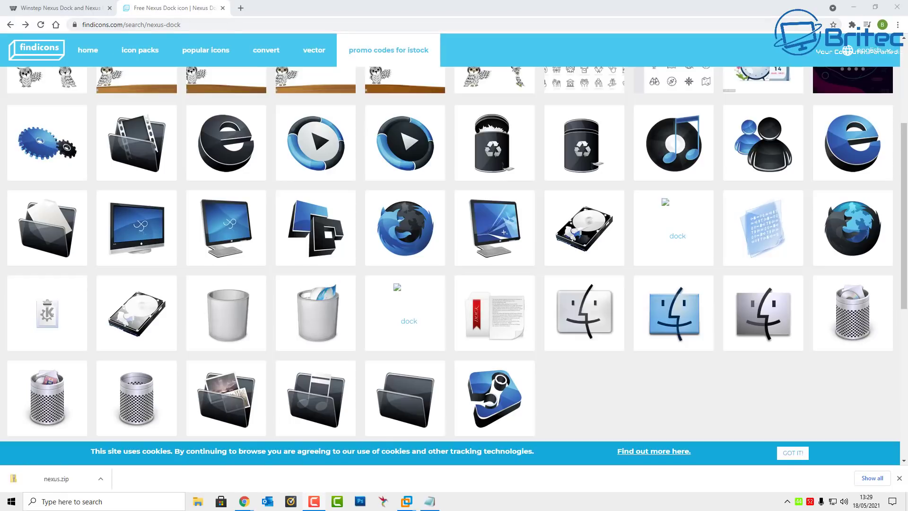
pyautogui.click(222, 8)
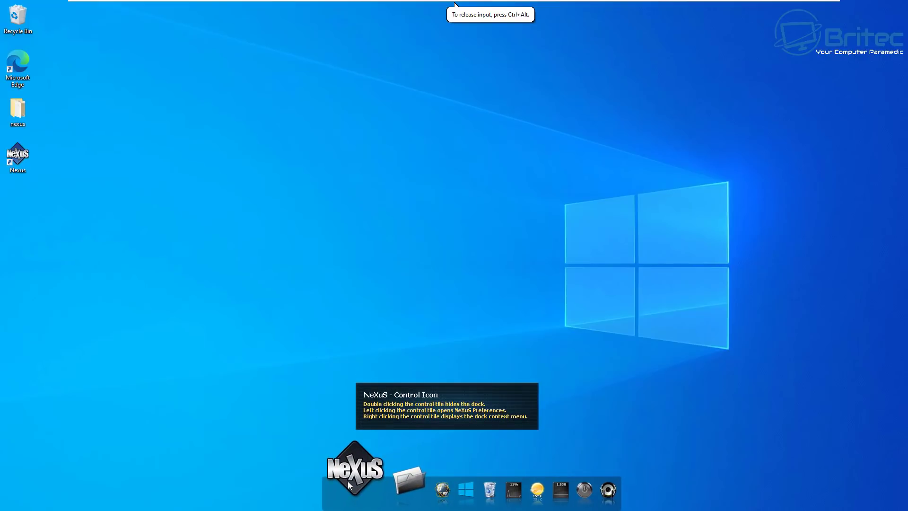
# - Remove the NeXuS control icon from the dock in the virtual machine
pyautogui.rightClick(347, 481)
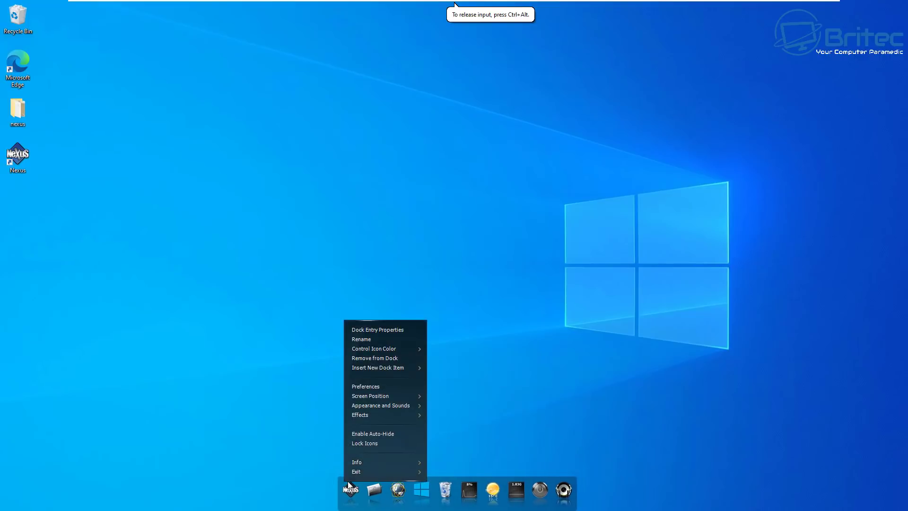
pyautogui.click(382, 359)
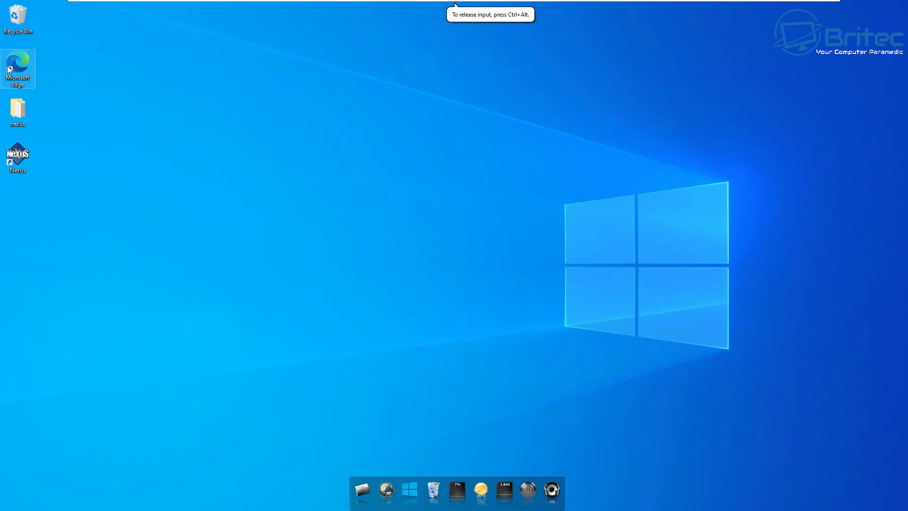
# - Add the desktop's Microsoft Edge shortcut to the dock beside the recycle bin, and test it by launching and closing Edge
pyautogui.moveTo(24, 65); pyautogui.dragTo(452, 489)
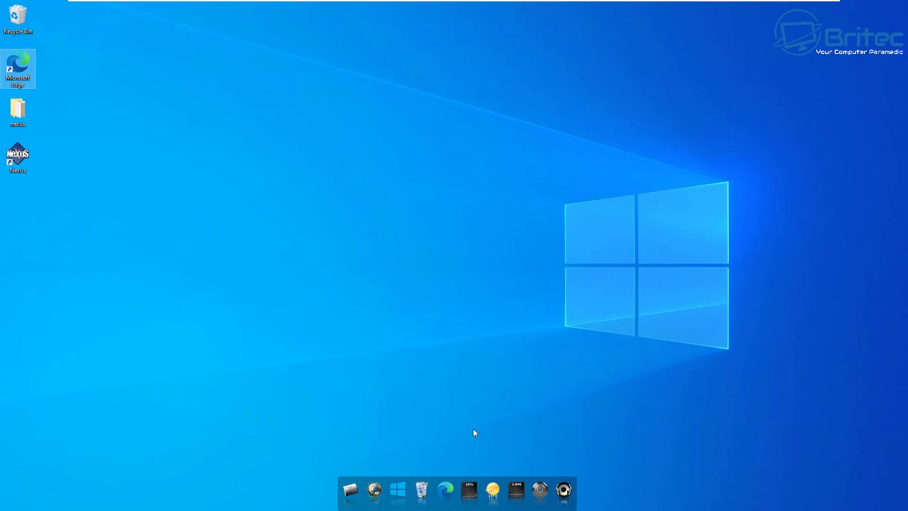
pyautogui.click(447, 480)
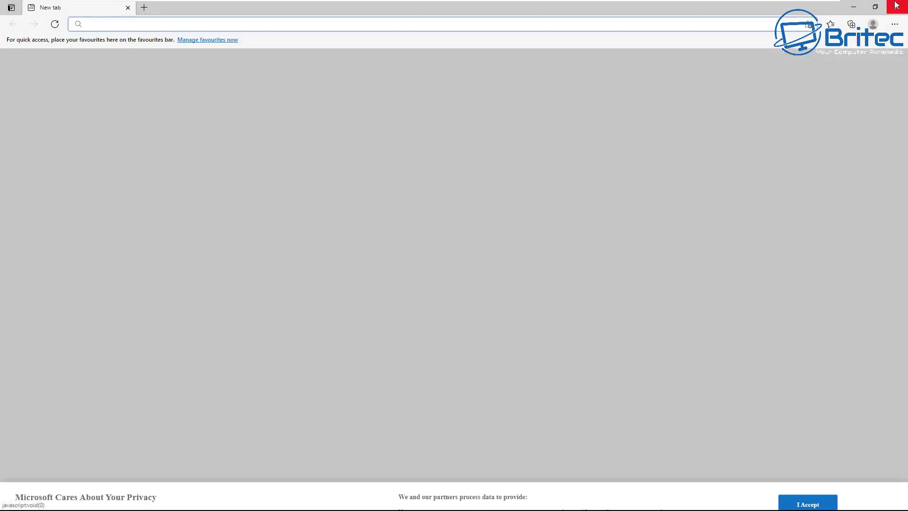
pyautogui.click(897, 7)
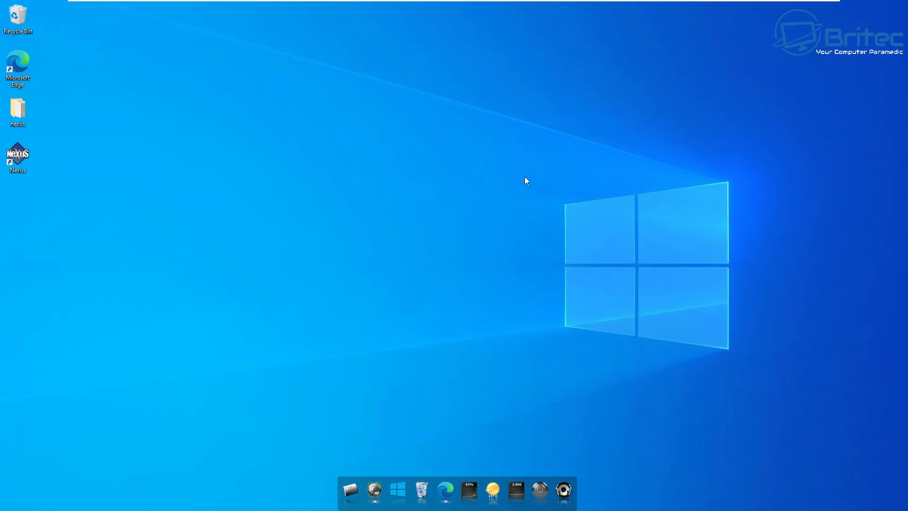